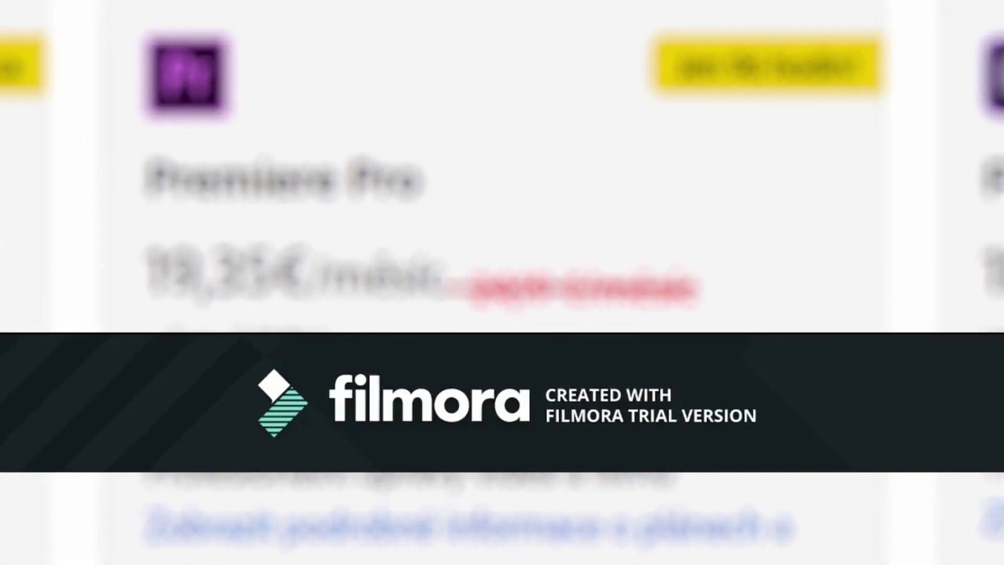
- Search The Pirate Bay for 'movie maker' torrents
type("movie mak")
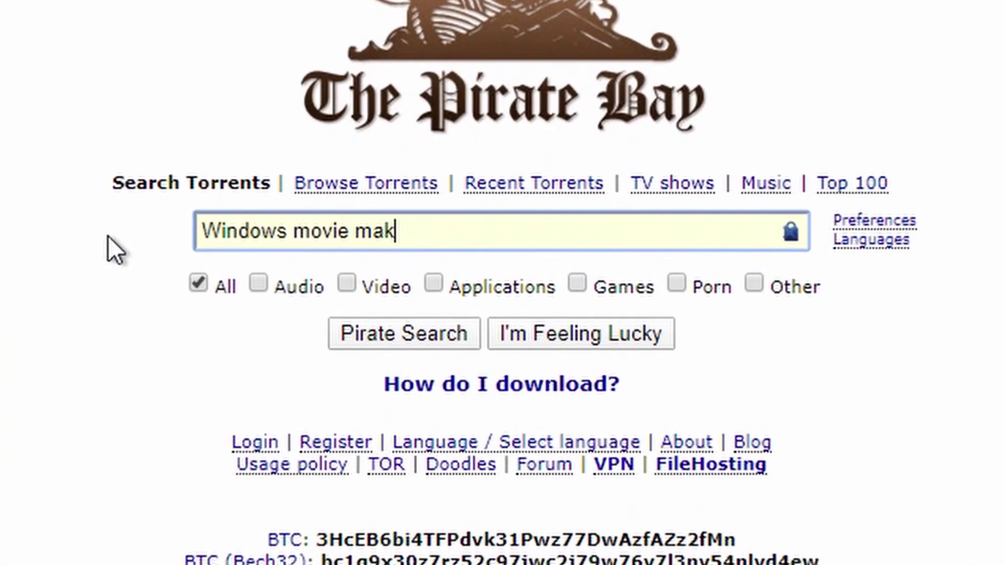
type("er")
left_click(436, 348)
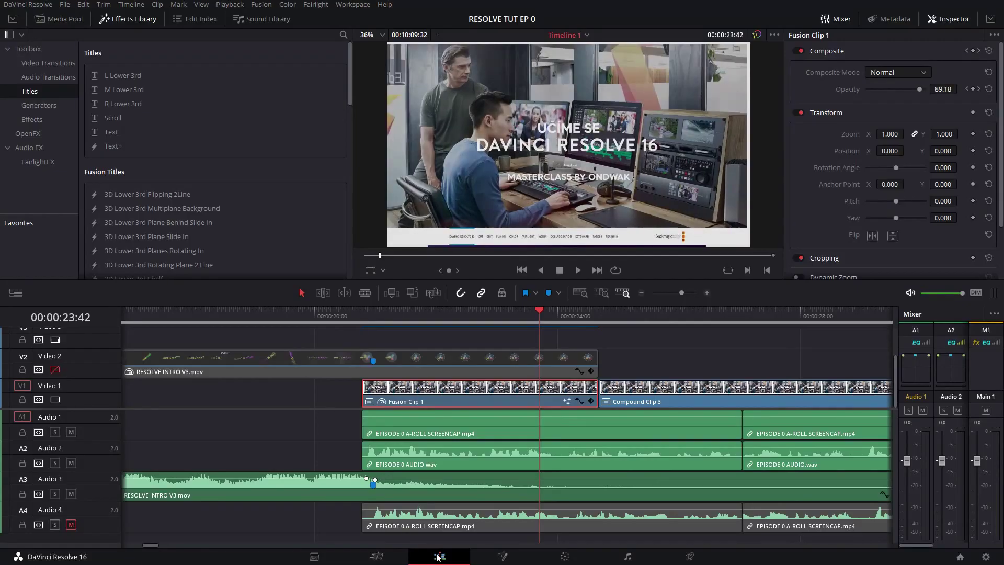
- View the Transform1 and MediaOut1 nodes on the Fusion page, then the Color page
left_click(507, 556)
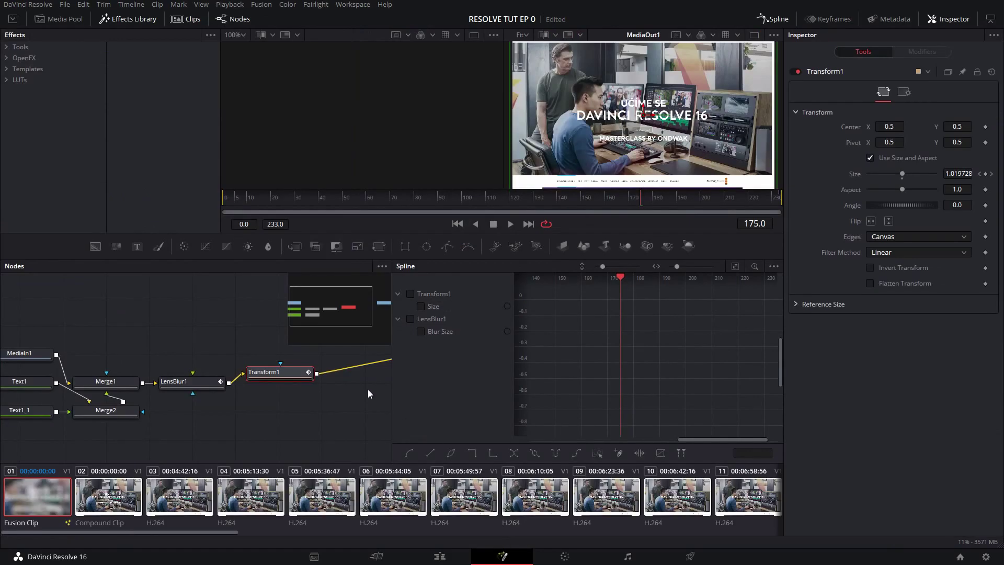
left_click_drag(332, 391, 218, 421)
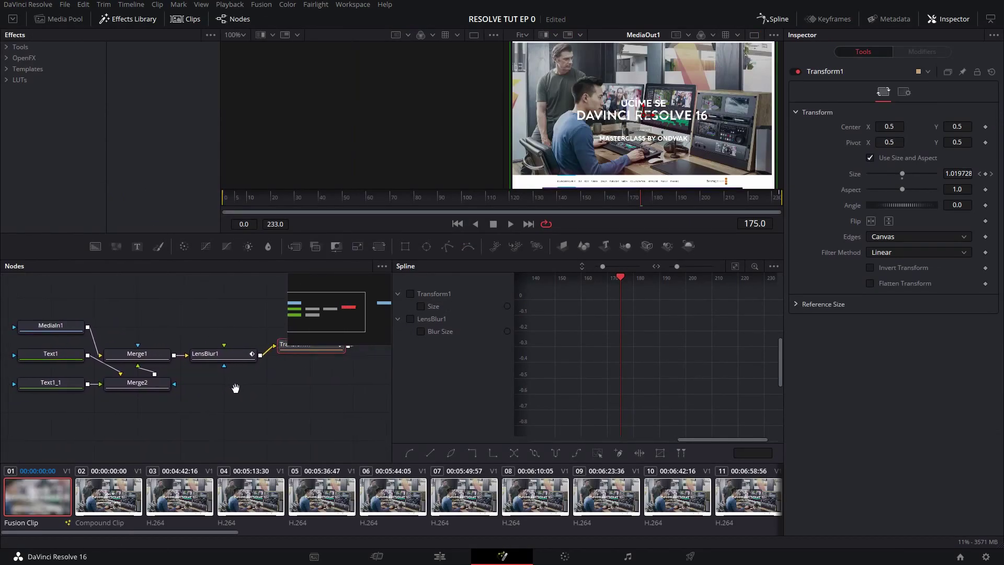
left_click(565, 556)
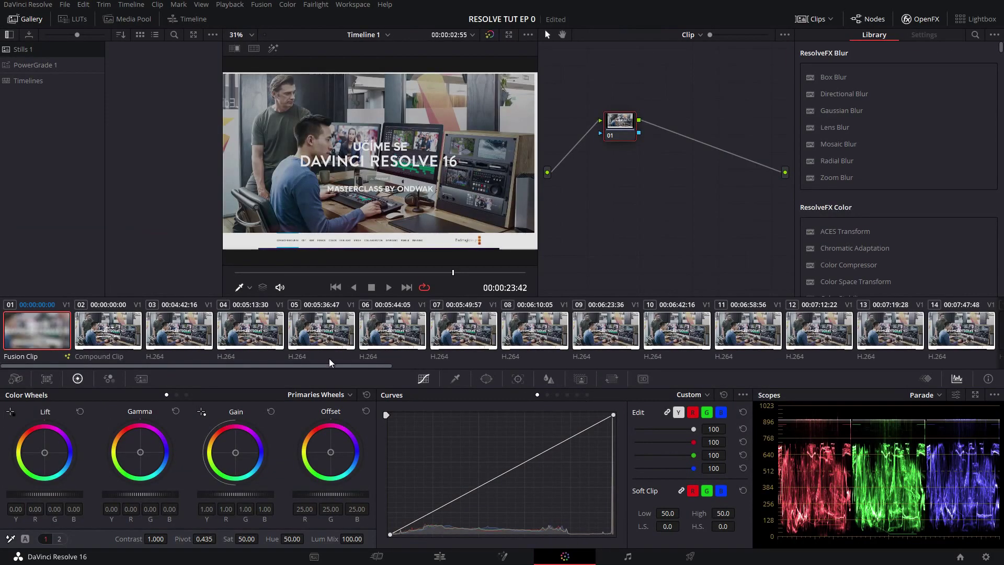
left_click_drag(327, 366, 752, 366)
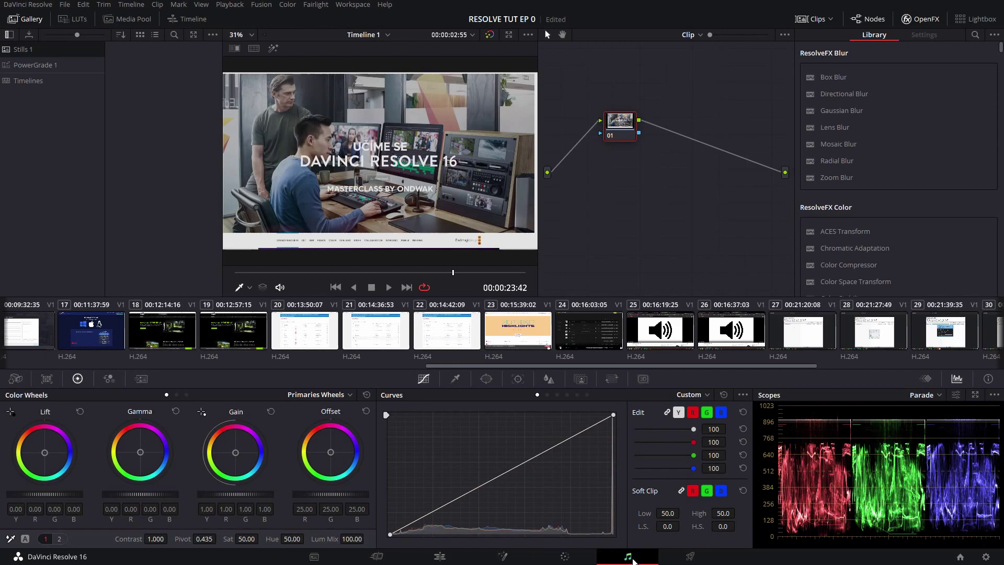
- Enlarge Audio 3 on Fairlight, then scrub the Deliver playhead to about 00:00:55:18
left_click(628, 555)
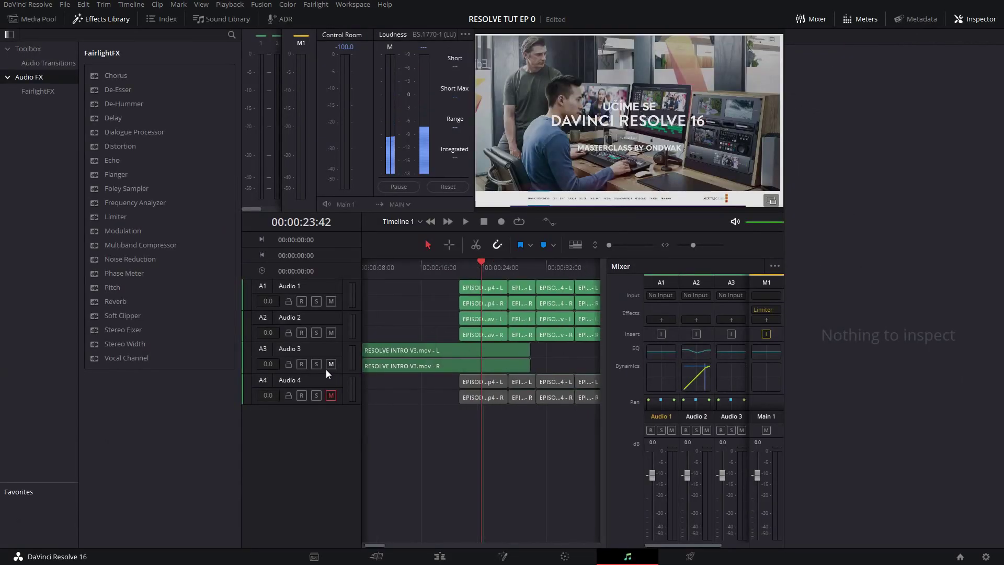
left_click_drag(325, 373, 320, 433)
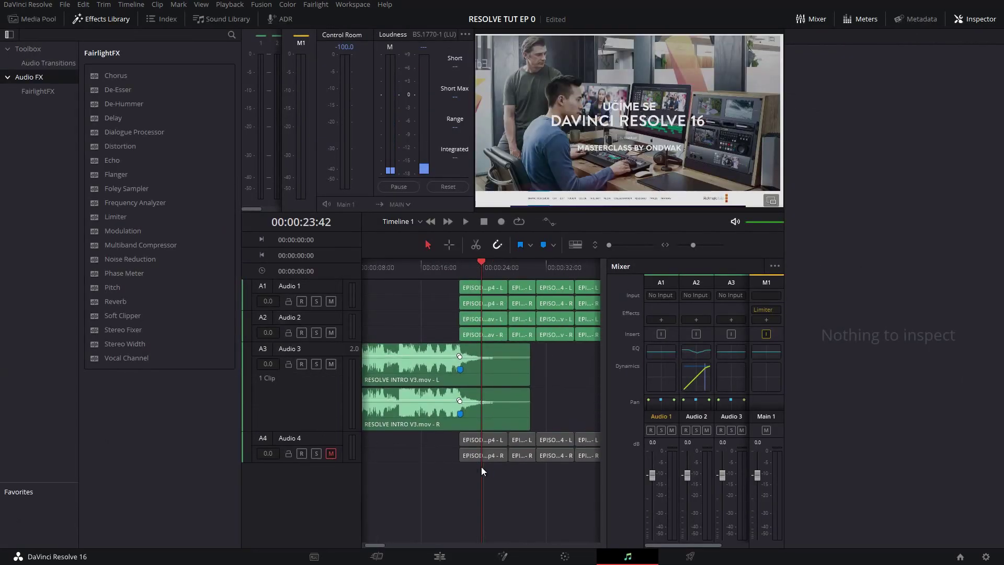
left_click(693, 558)
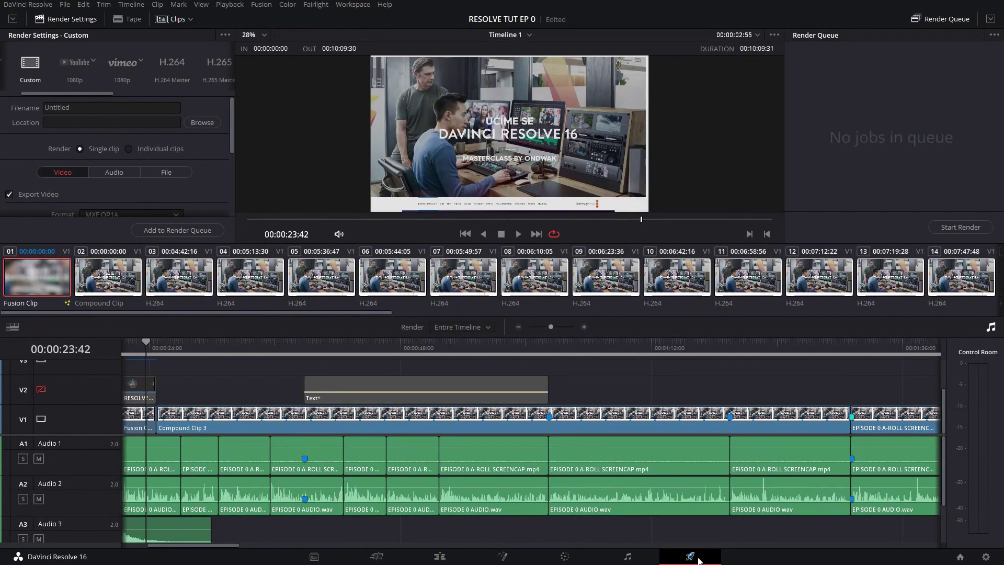
left_click_drag(159, 343, 477, 352)
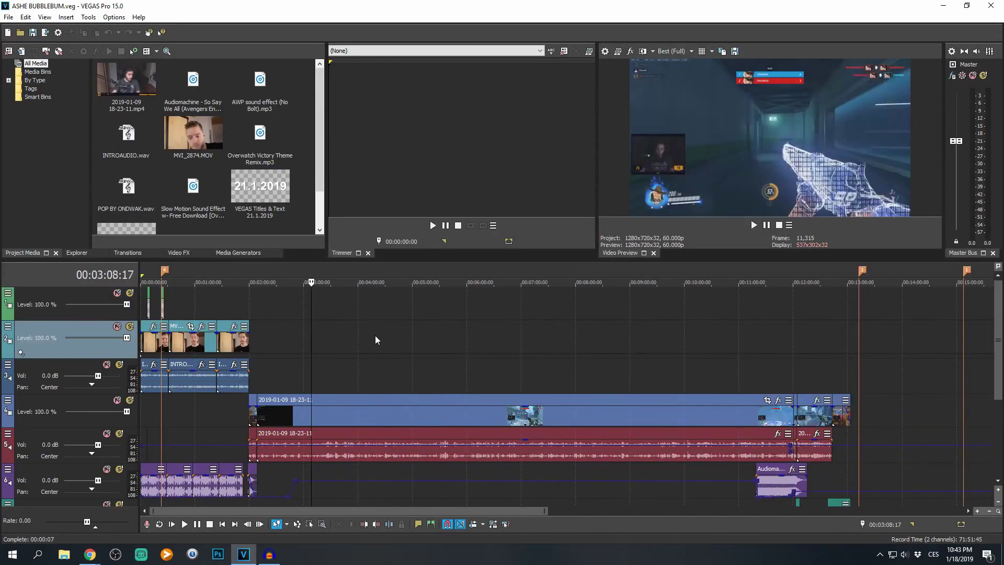
scroll(375, 337, "up", 3)
left_click(448, 337)
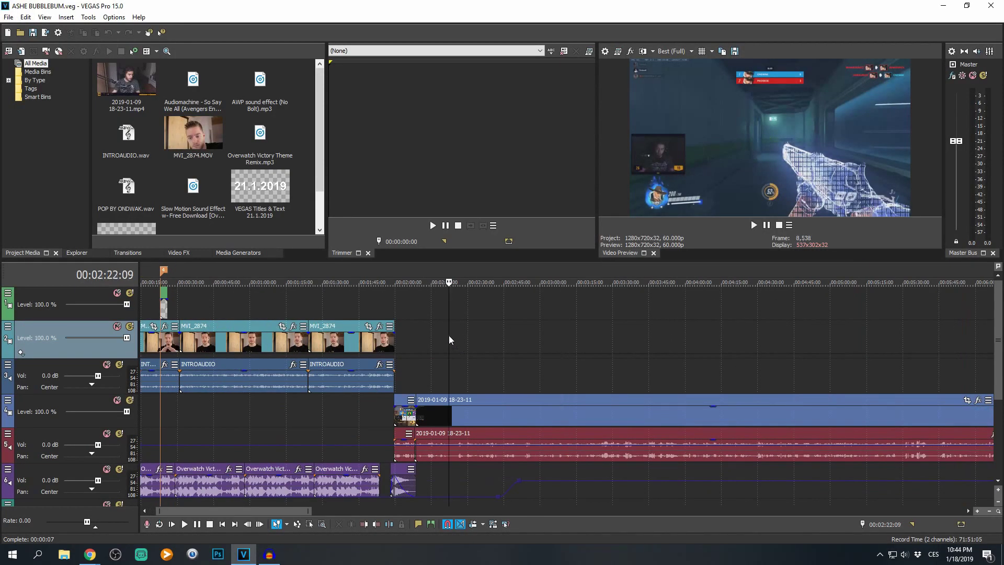
scroll(511, 324, "up", 3)
left_click(508, 334)
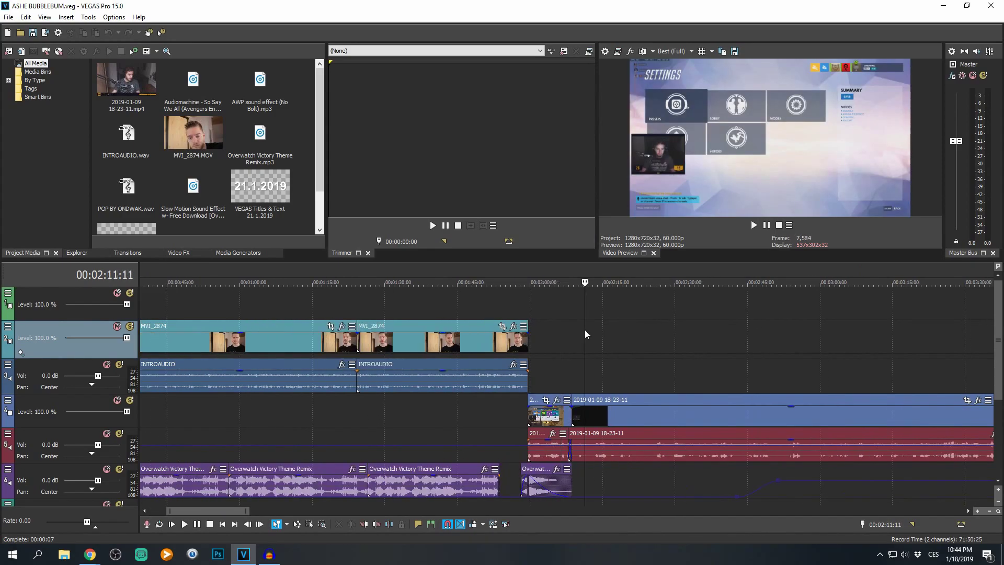
scroll(472, 354, "up", 3)
scroll(472, 355, "down", 3)
scroll(418, 350, "down", 3)
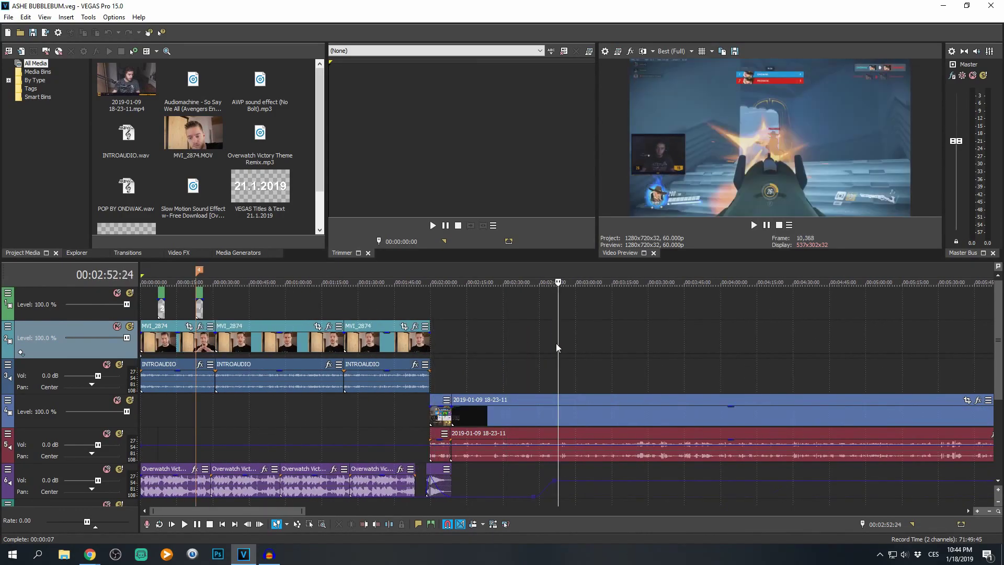
scroll(366, 345, "down", 3)
left_click(295, 343)
scroll(296, 343, "up", 2)
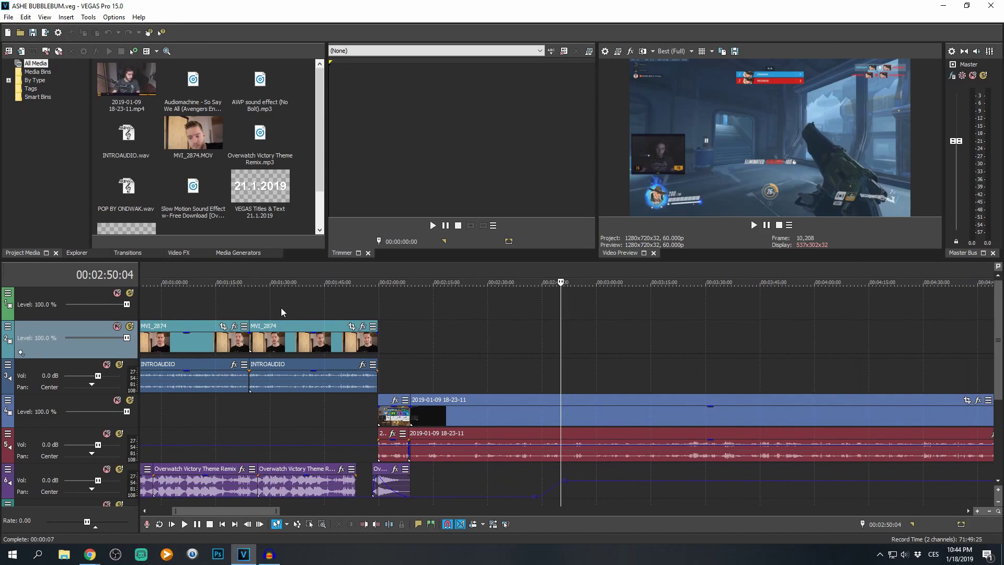
left_click(355, 343)
scroll(409, 343, "down", 1)
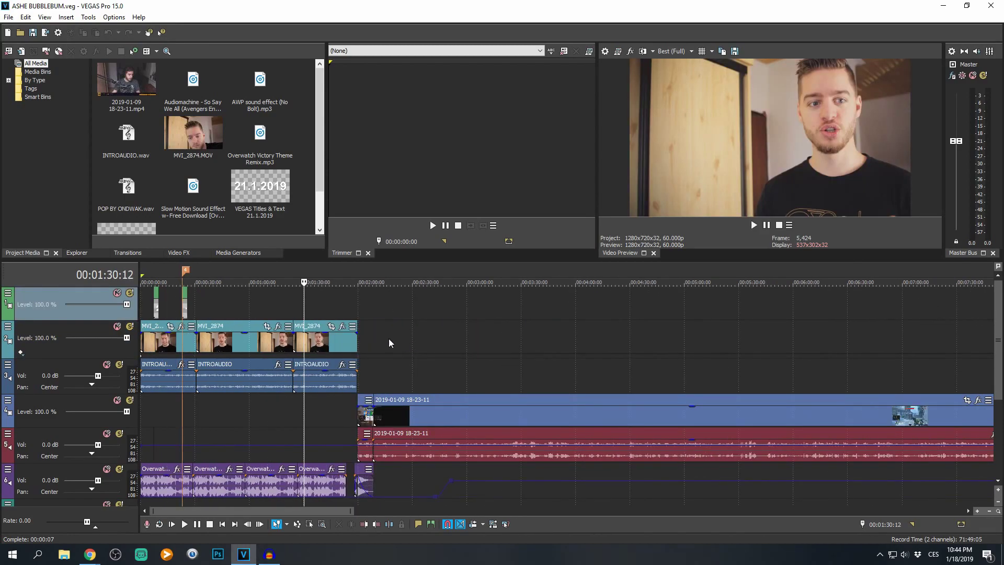
left_click(390, 343)
scroll(389, 342, "up", 4)
left_click(593, 351)
scroll(557, 351, "down", 3)
scroll(557, 351, "up", 2)
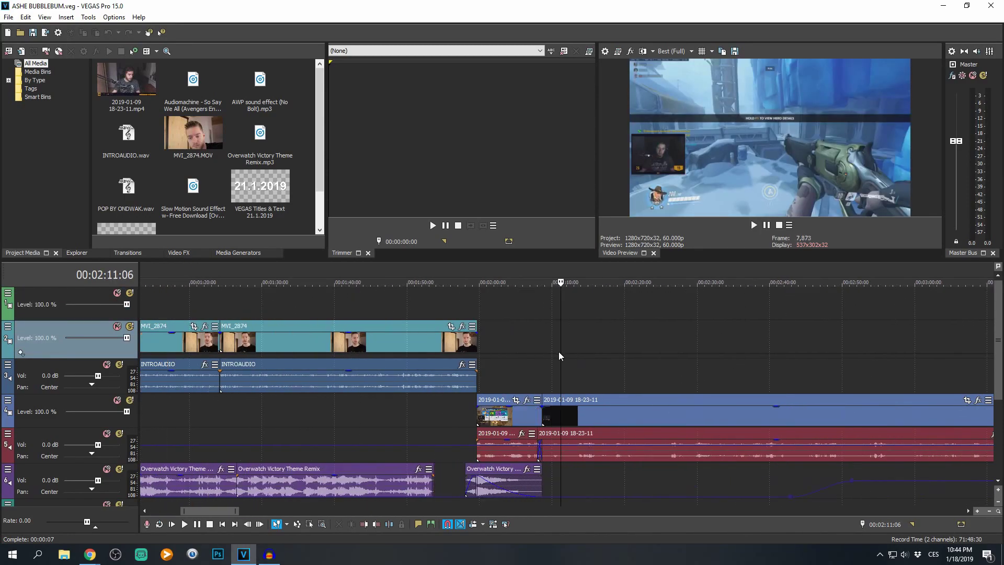
scroll(335, 341, "down", 3)
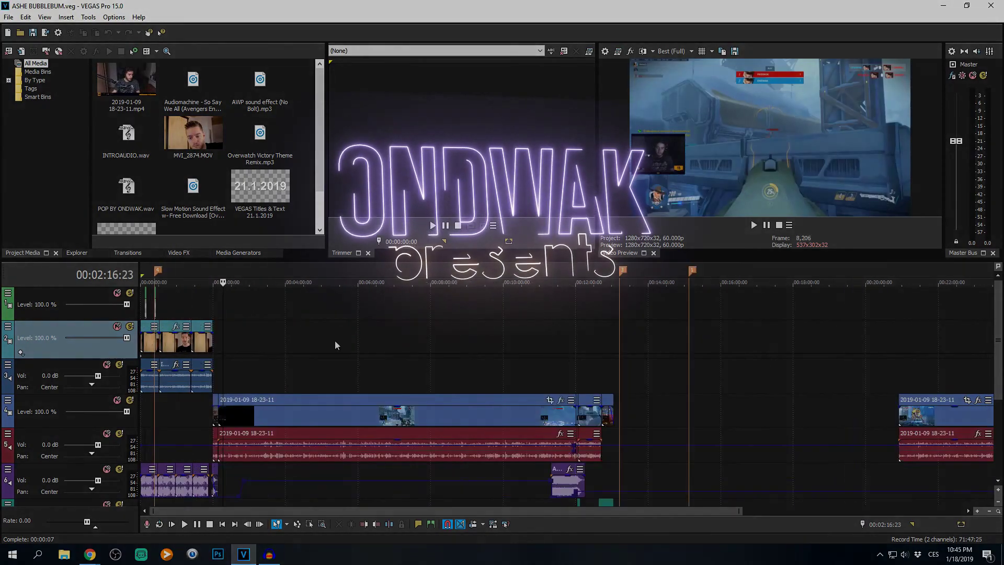
scroll(509, 343, "up", 2)
left_click(508, 343)
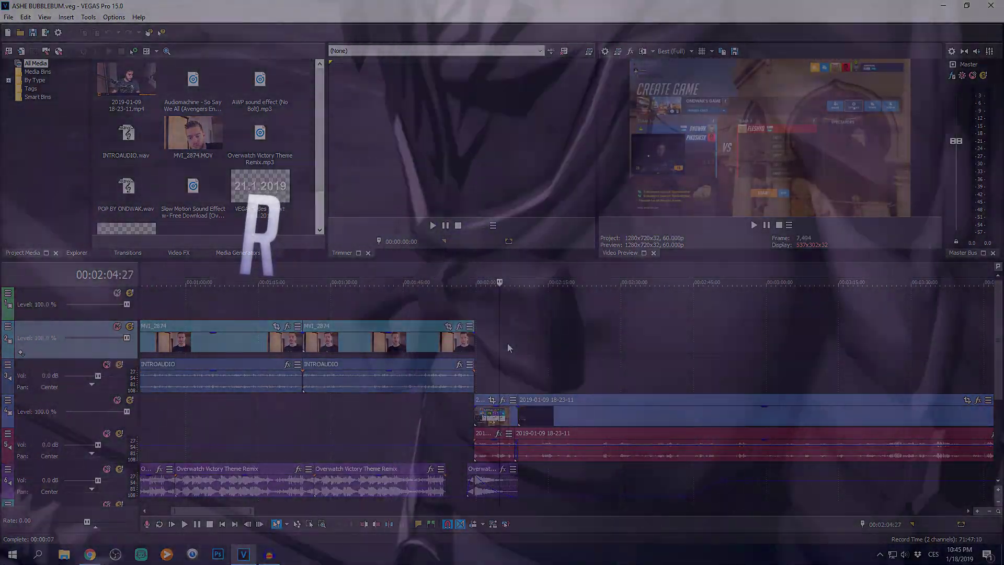
scroll(507, 343, "down", 3)
left_click(546, 356)
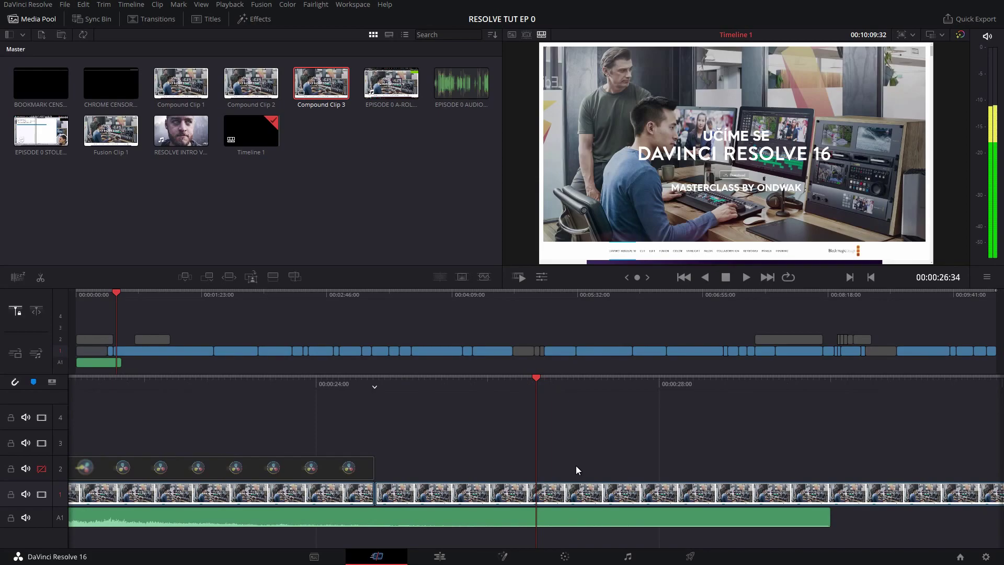
- Cycle through Color, Fairlight and Fusion with Shift+6, Shift+7, Shift+5, then pan the node graph
scroll(575, 465, "down", 3)
key("shift+6")
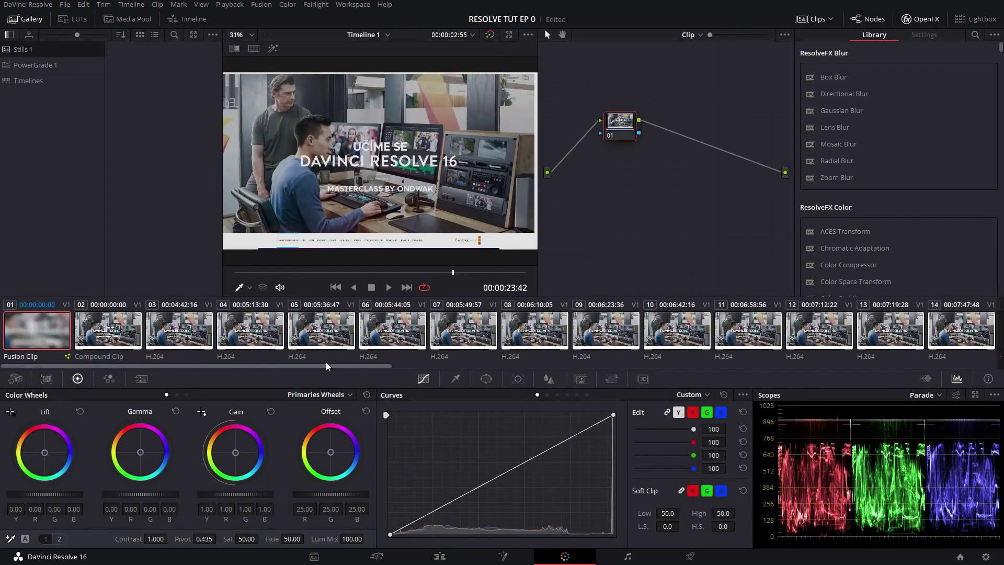
key("shift+7")
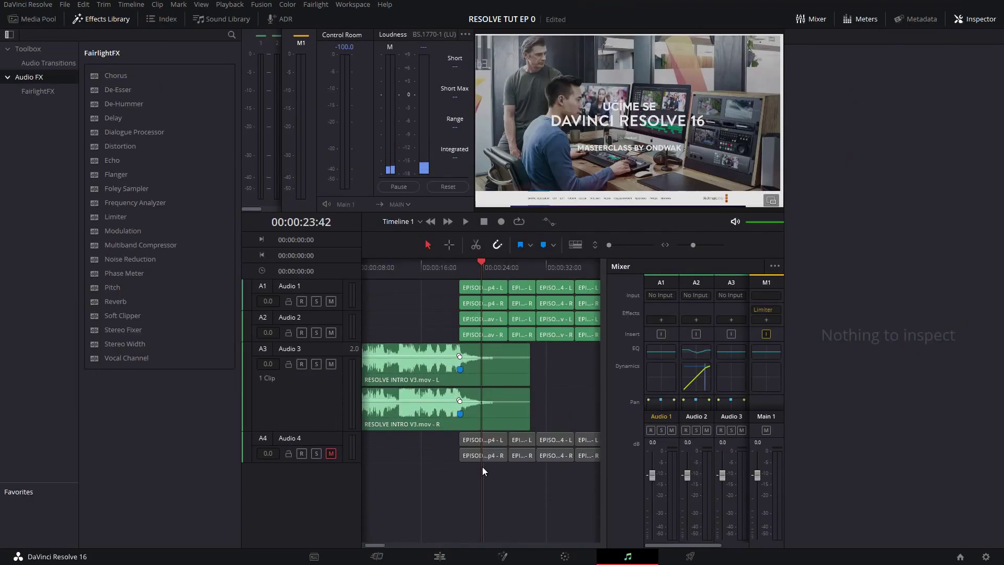
key("shift+5")
left_click_drag(211, 413, 295, 387)
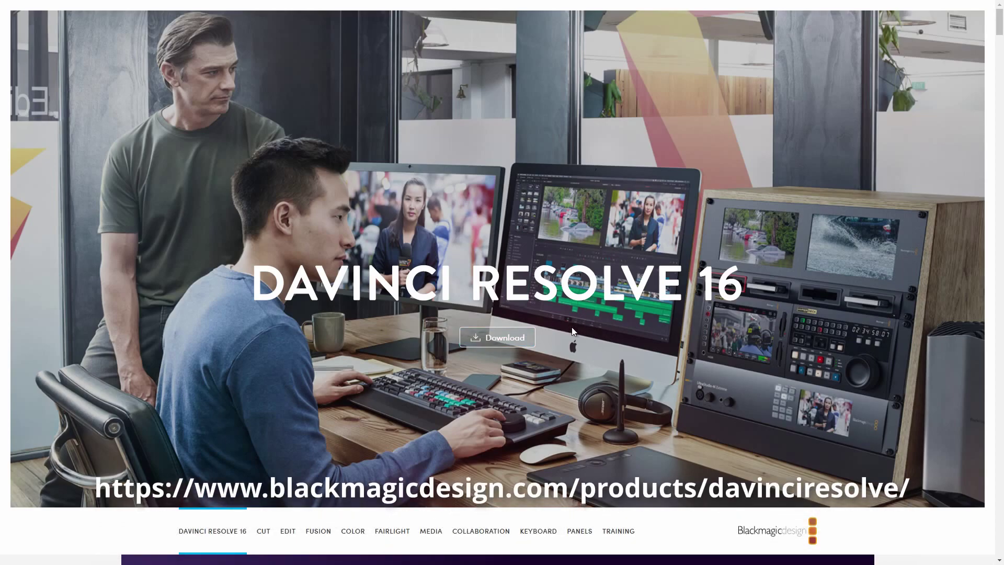
- Open the DaVinci Resolve 16 download options and read the Studio 16 description
left_click(496, 339)
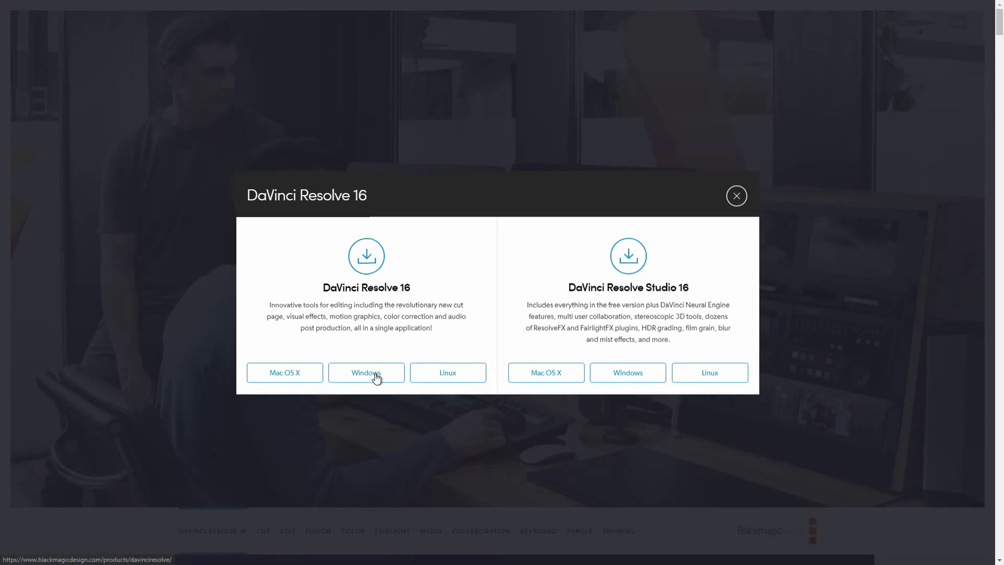
left_click_drag(567, 291, 719, 292)
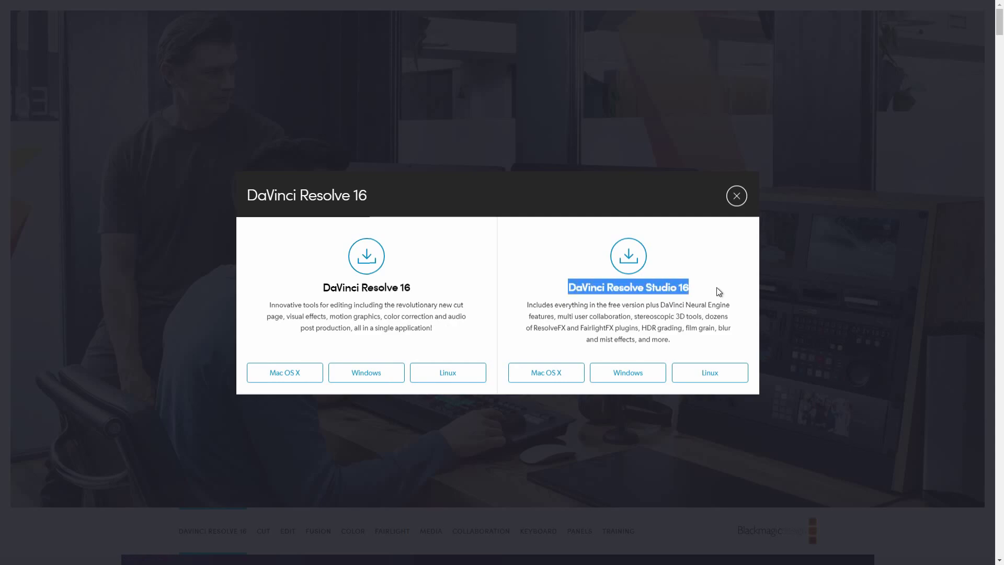
left_click(688, 286)
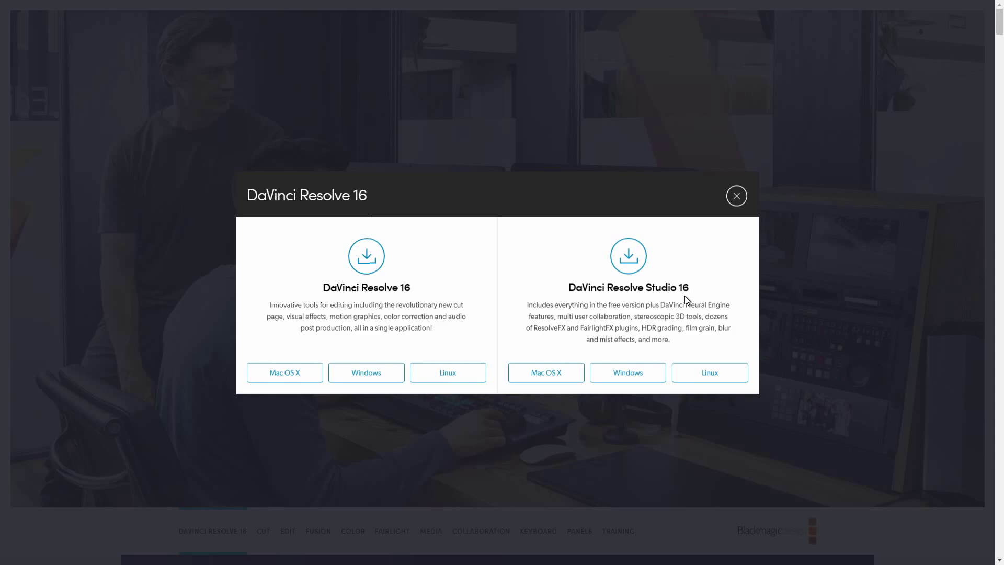
left_click_drag(695, 287, 571, 304)
left_click(642, 288)
- Choose the free DaVinci Resolve 16 download for Windows
left_click_drag(322, 287, 419, 291)
left_click(421, 289)
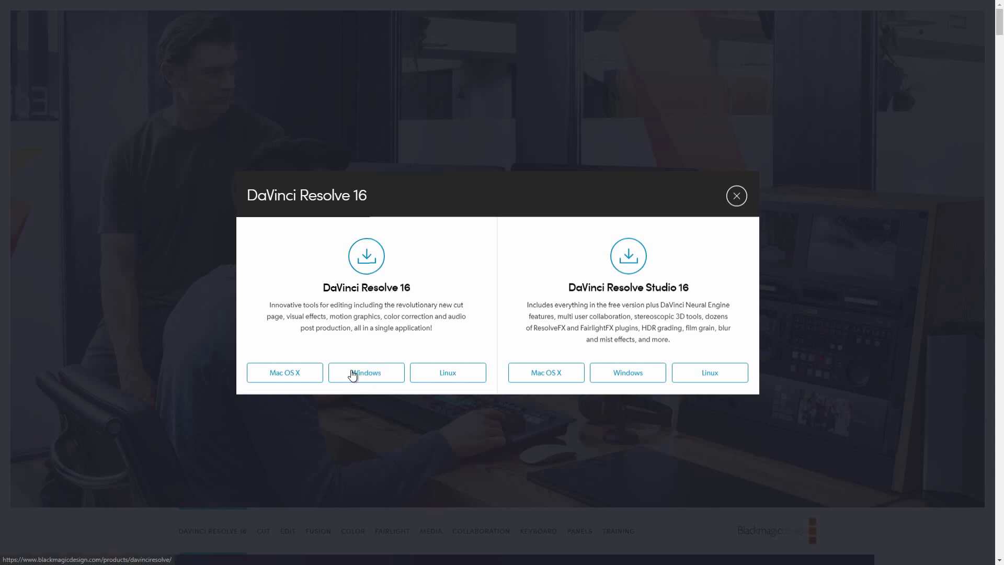
left_click(353, 374)
- Fill in the last name, company, e-mail and phone number fields of the registration form
left_click(308, 193)
type("dvak")
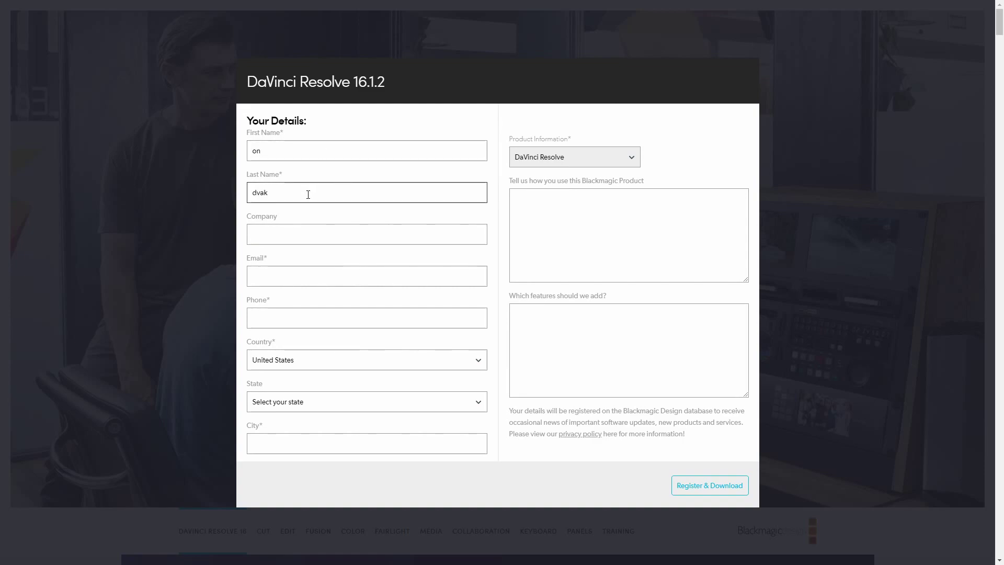
left_click(300, 231)
type("onden a ondawak")
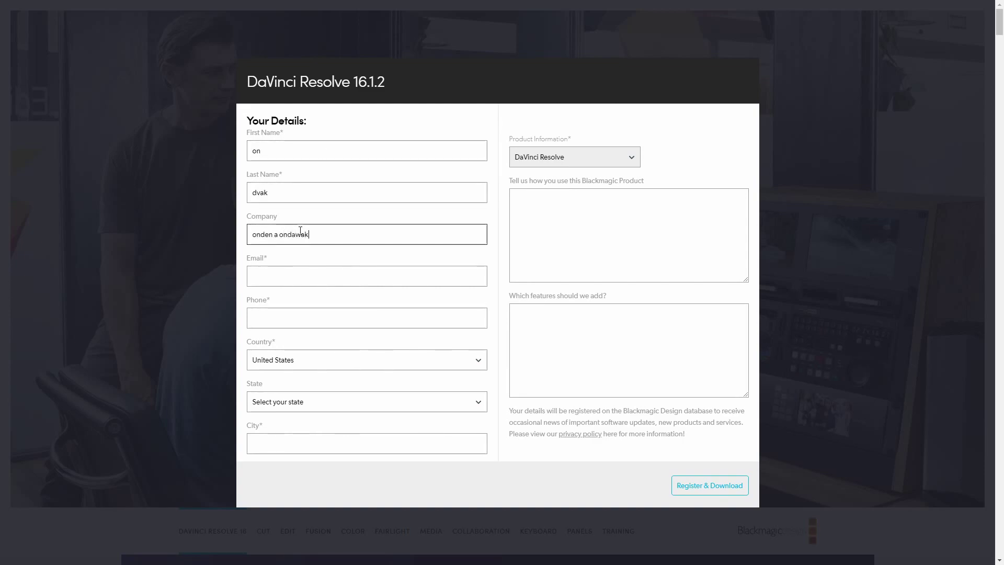
left_click(308, 274)
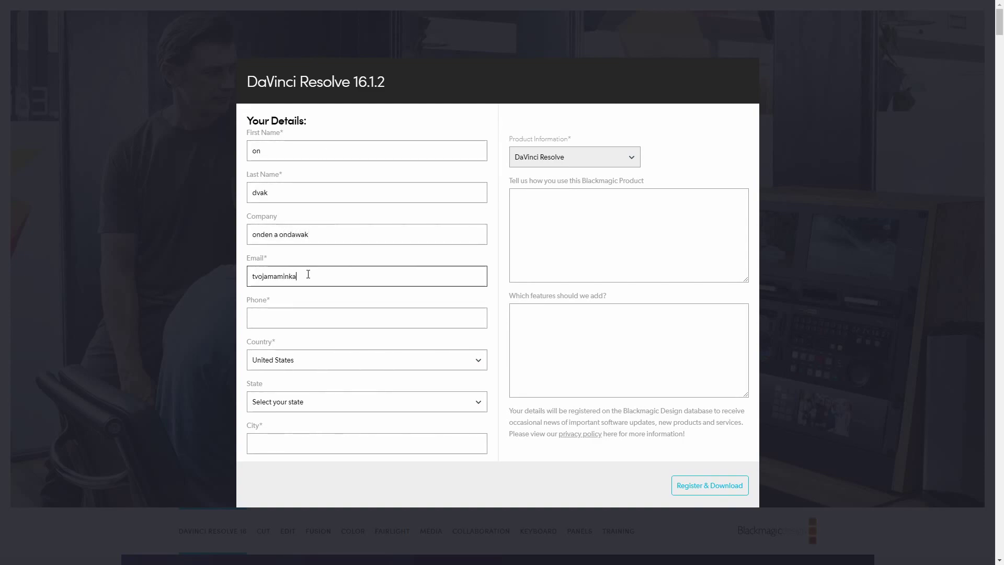
left_click(316, 313)
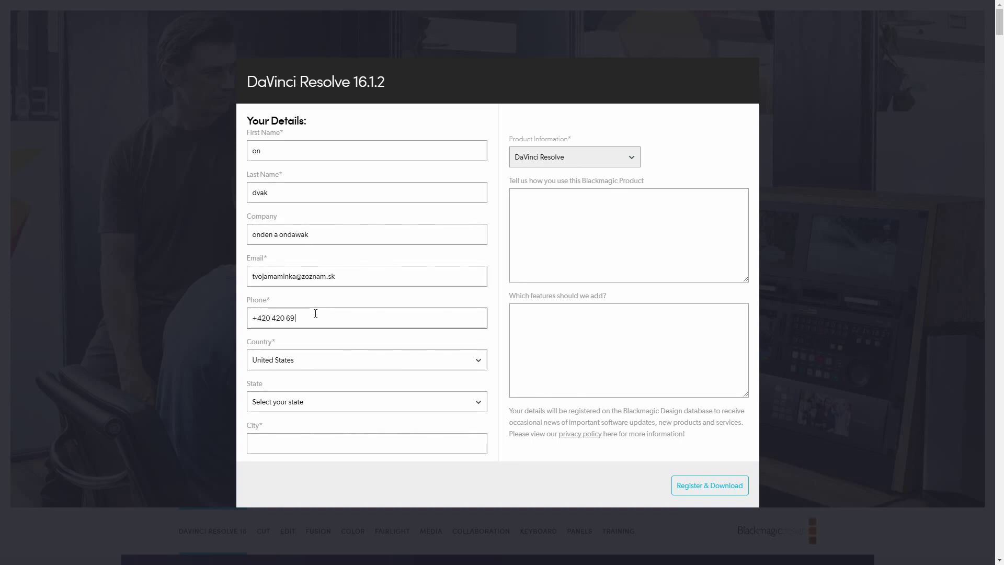
- Set country to Ukraine, enter state and city, and submit to download the Resolve zip
left_click(304, 361)
left_click(287, 316)
left_click(298, 403)
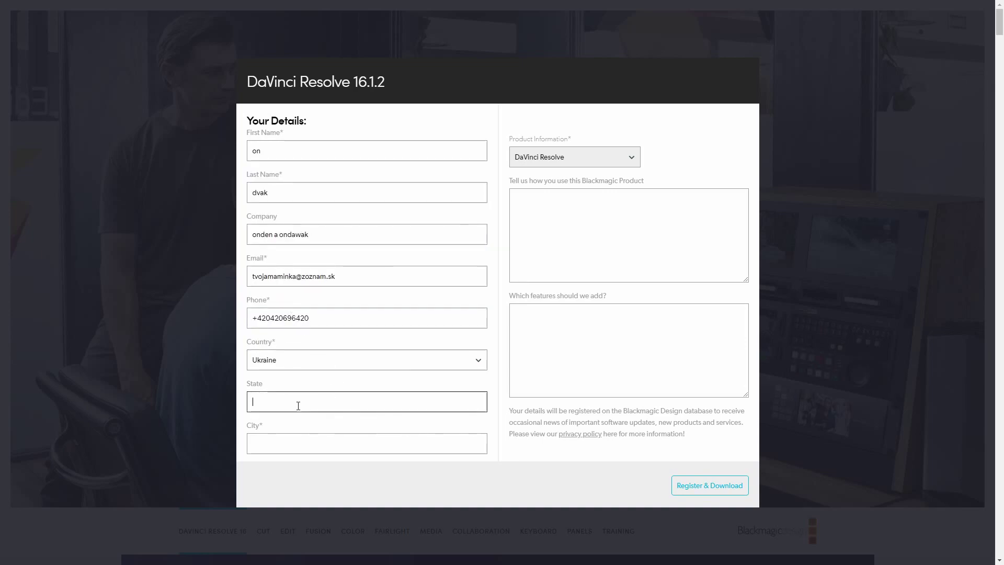
type("bažina")
left_click(298, 444)
type("shr")
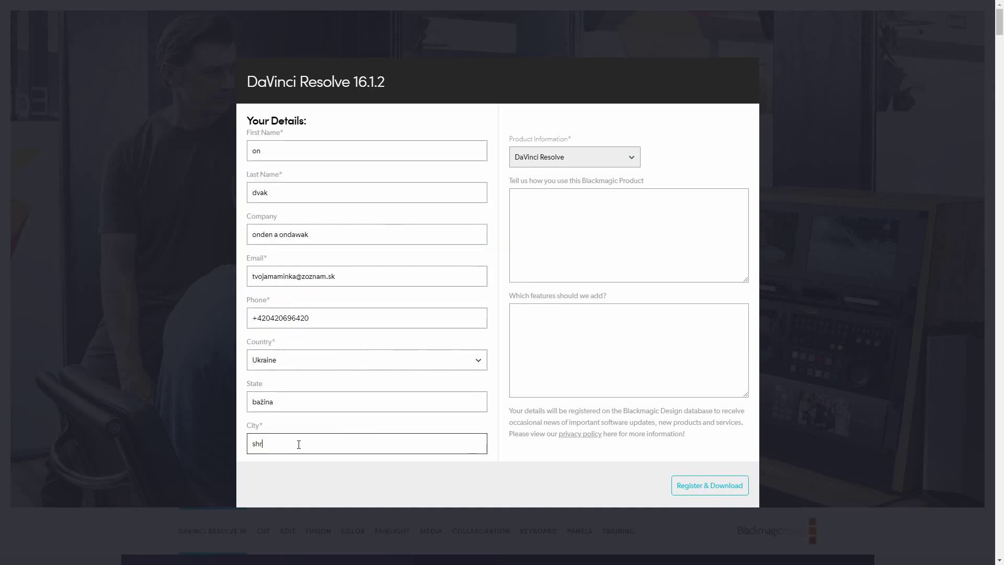
type("ekovov")
left_click(703, 485)
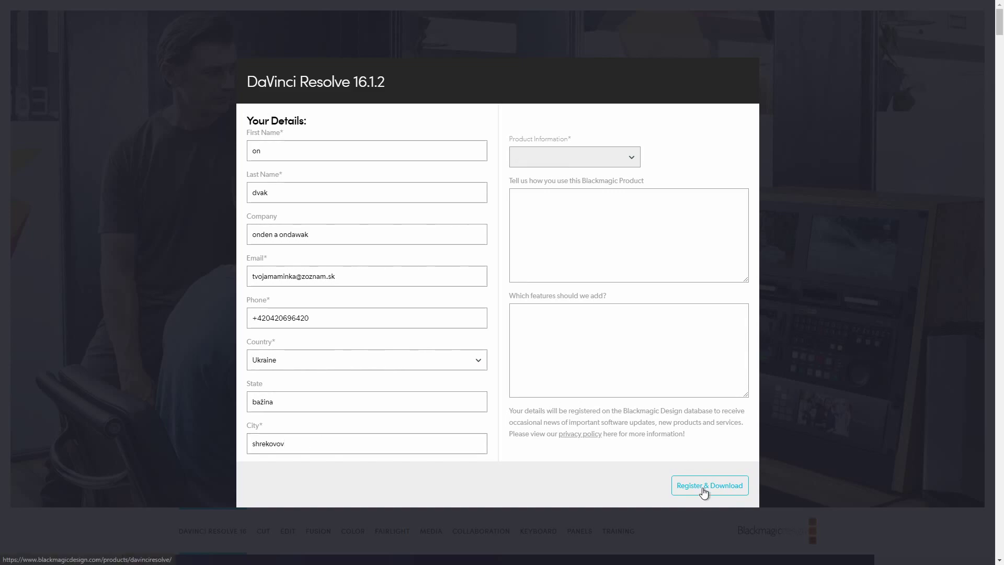
left_click(525, 313)
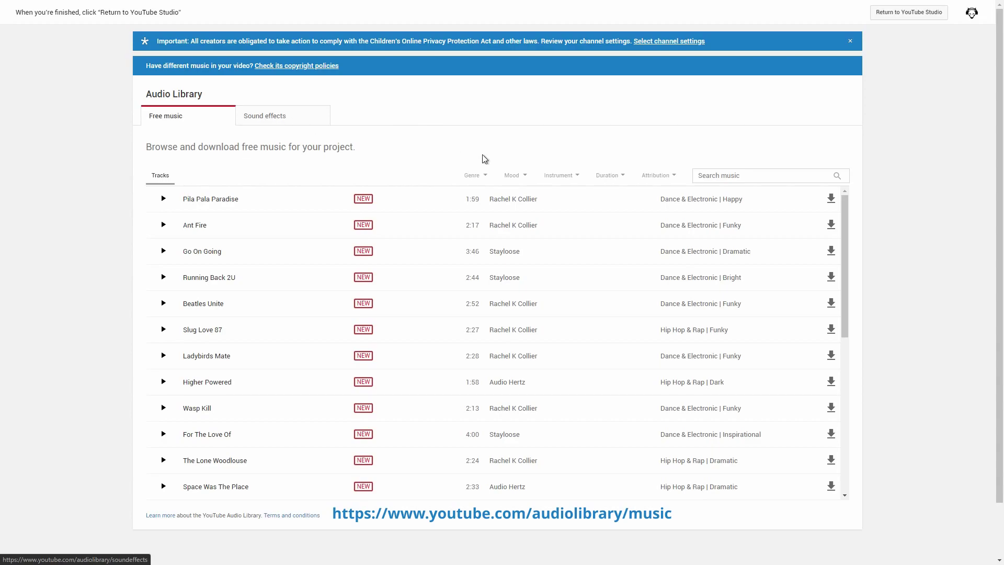
- Filter the audio library to Cinematic genre and Dramatic mood
left_click(473, 175)
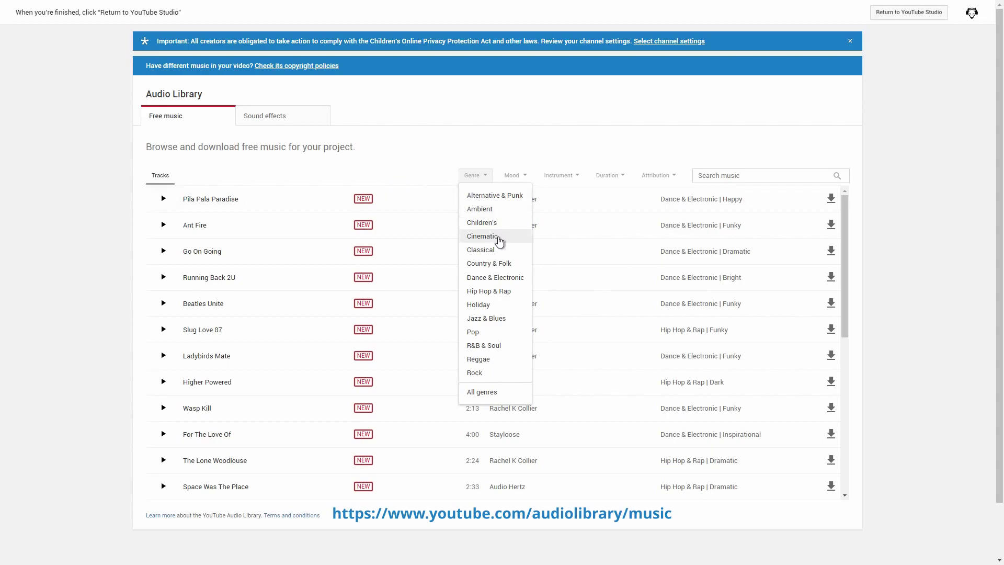
left_click(482, 236)
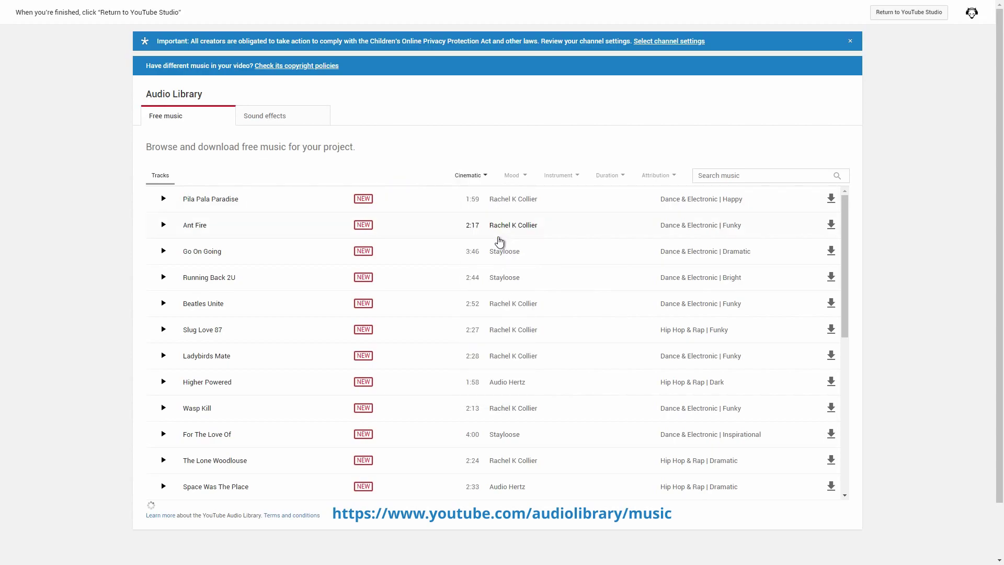
left_click(519, 177)
left_click(540, 249)
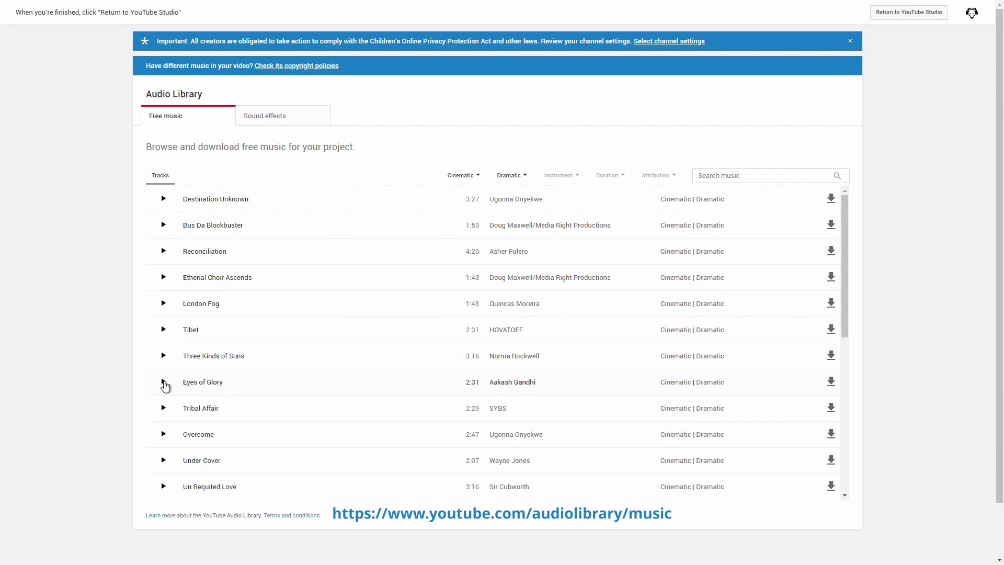
- Preview Eyes of Glory, then download it as an mp3
left_click(163, 383)
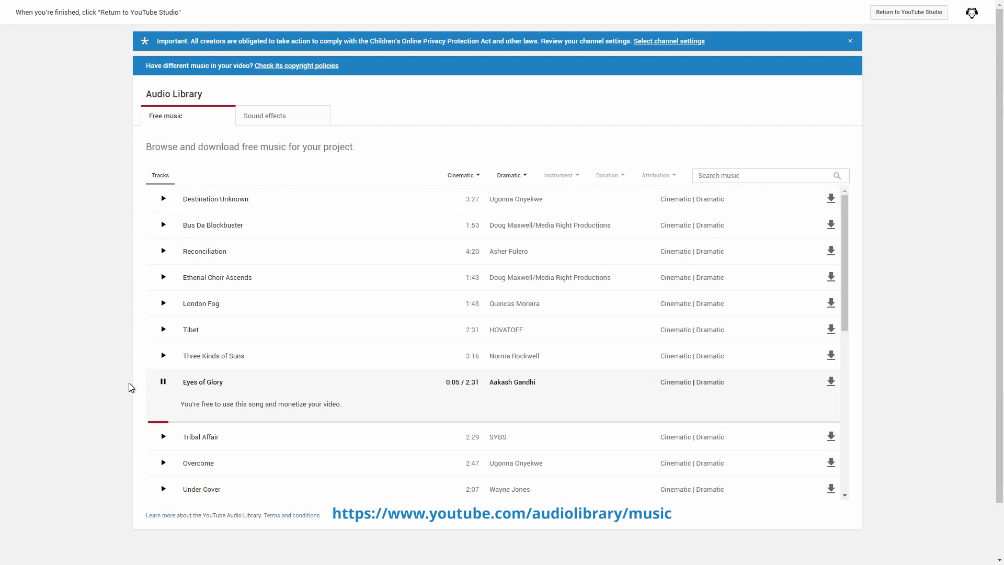
left_click(163, 382)
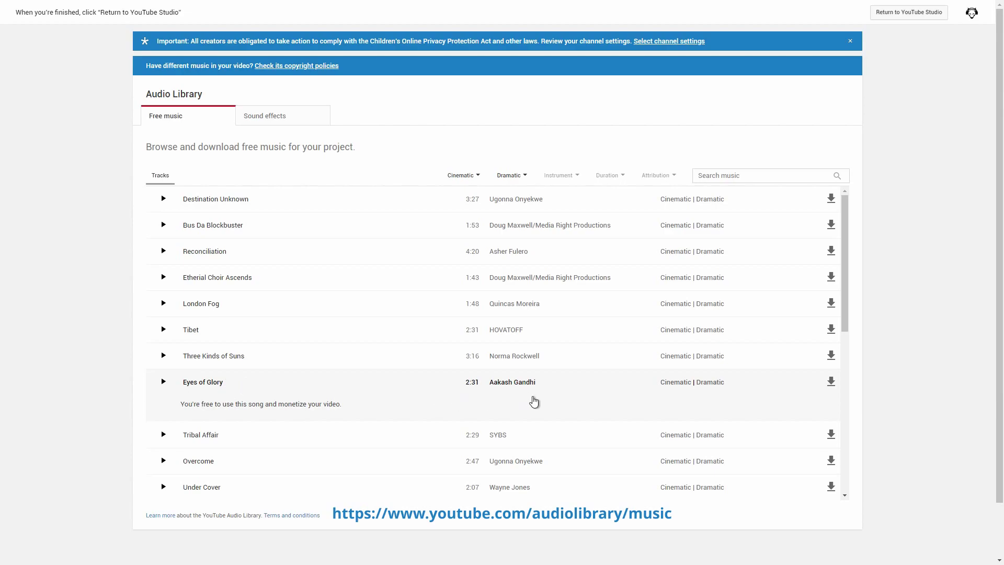
left_click(831, 382)
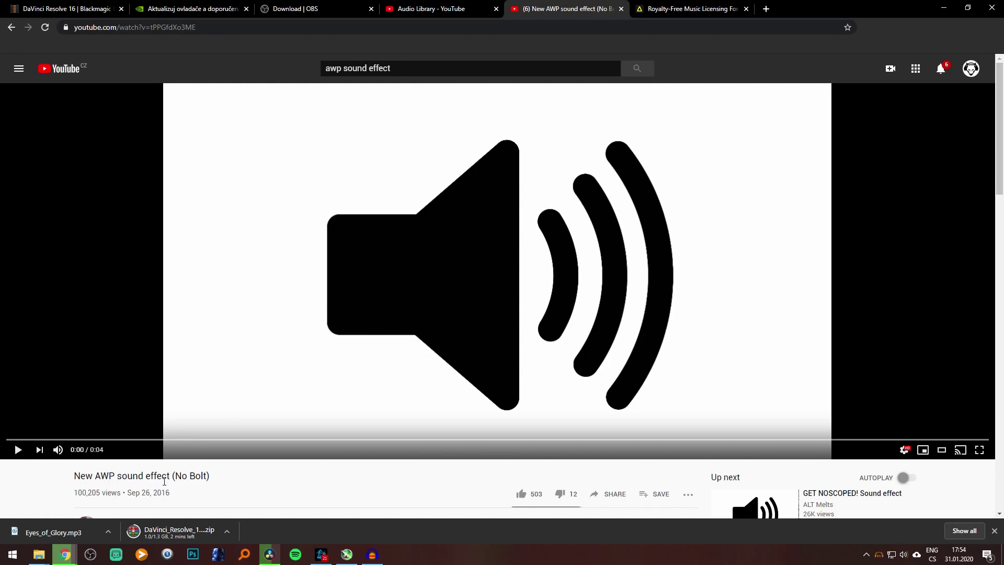
- Insert 'pp' after 'youtube' in the AWP video's URL to load it on y2mate
left_click(102, 29)
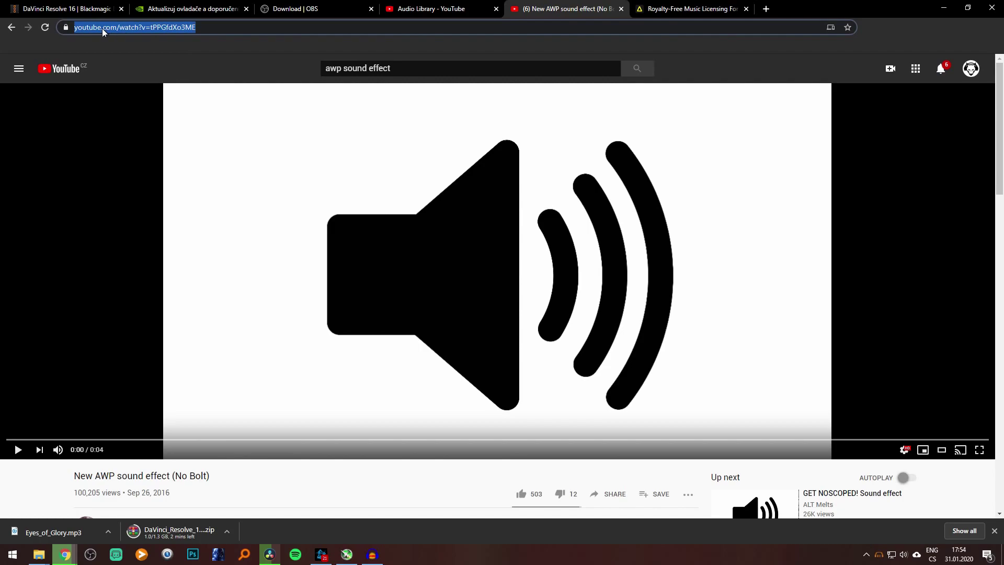
left_click(103, 30)
type("ps://www.")
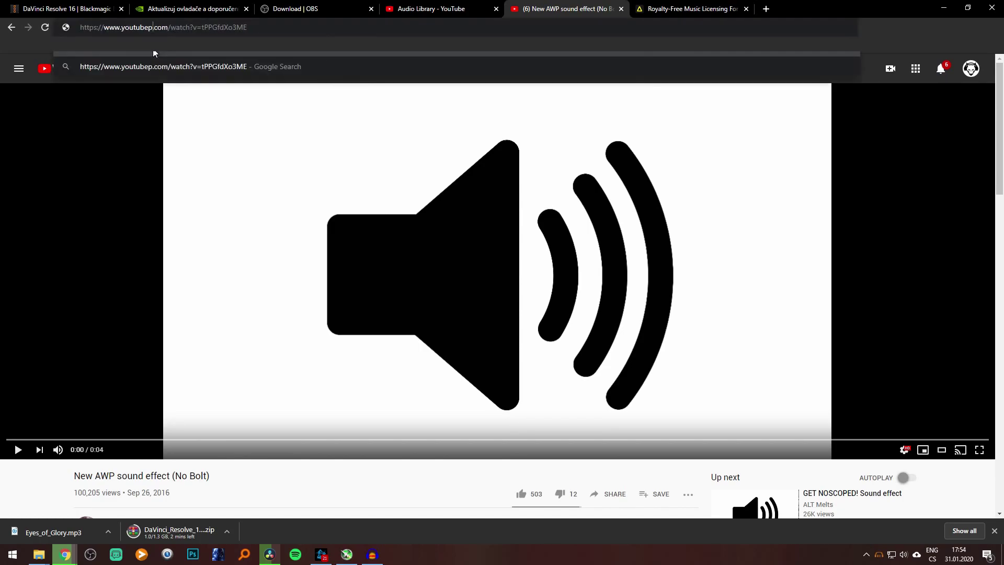
type("p")
key("Return")
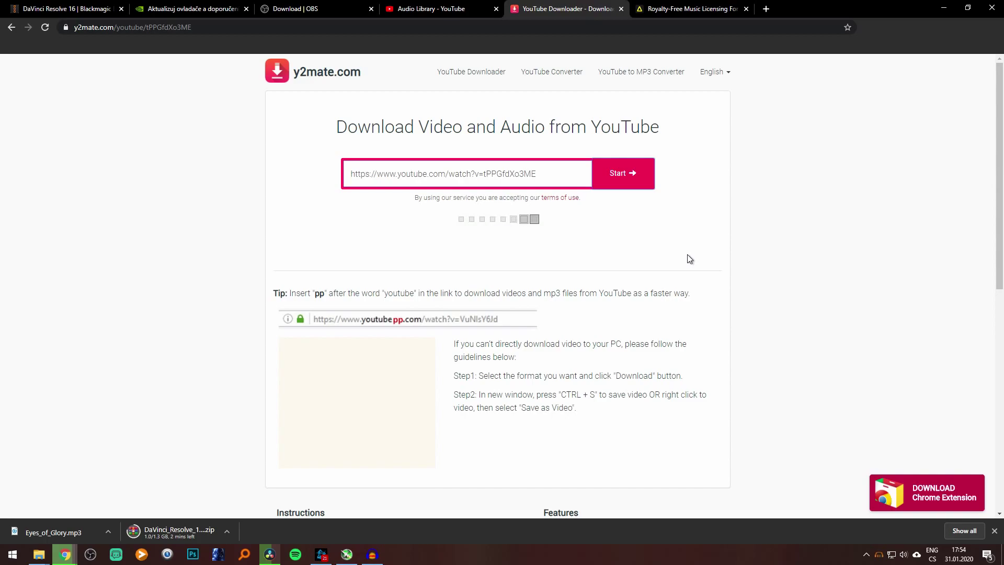
- Download the AWP sound effect from y2mate's mp3 tab as a 128kbps mp3
scroll(627, 256, "down", 1)
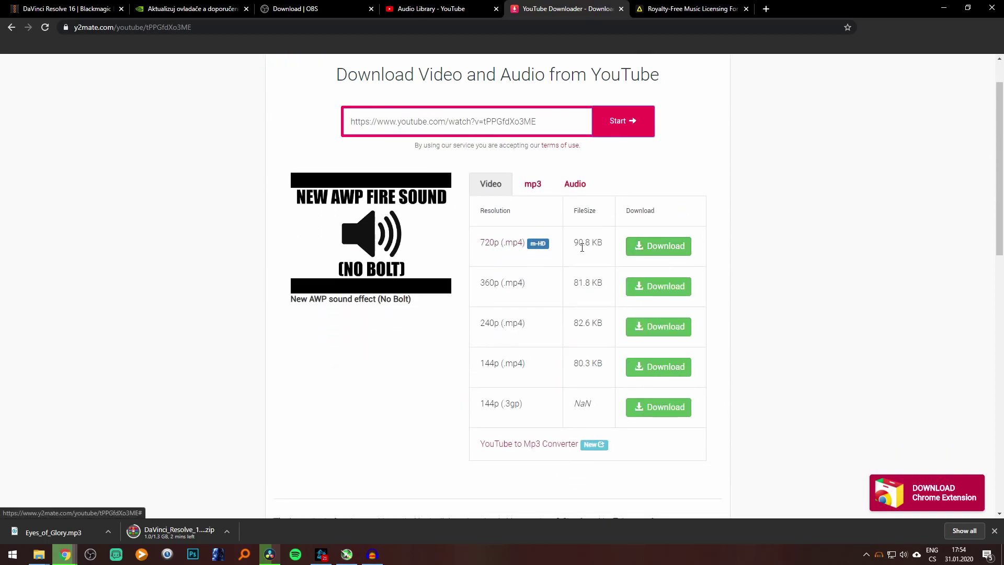
left_click_drag(573, 245, 604, 253)
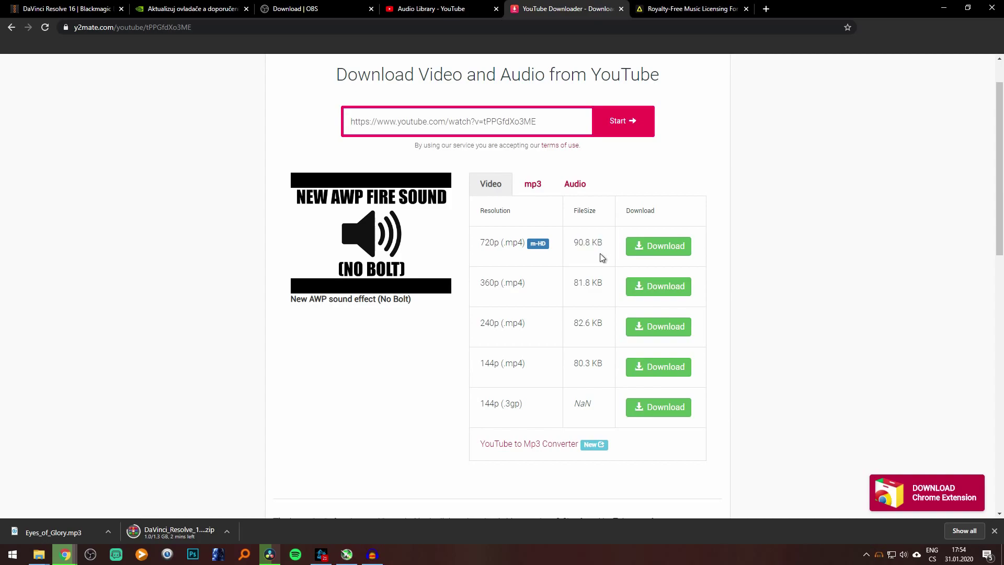
left_click(532, 184)
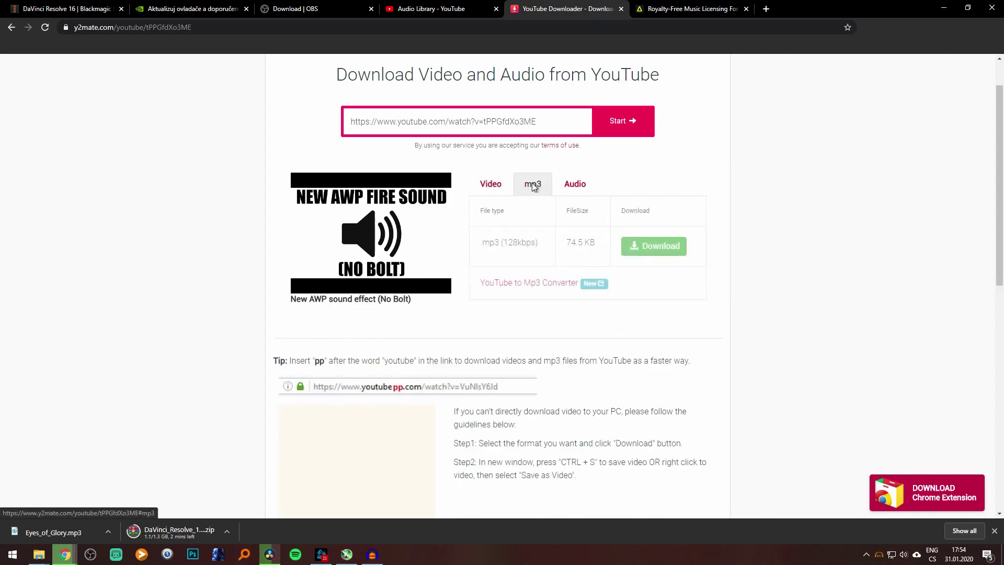
left_click_drag(566, 242, 600, 245)
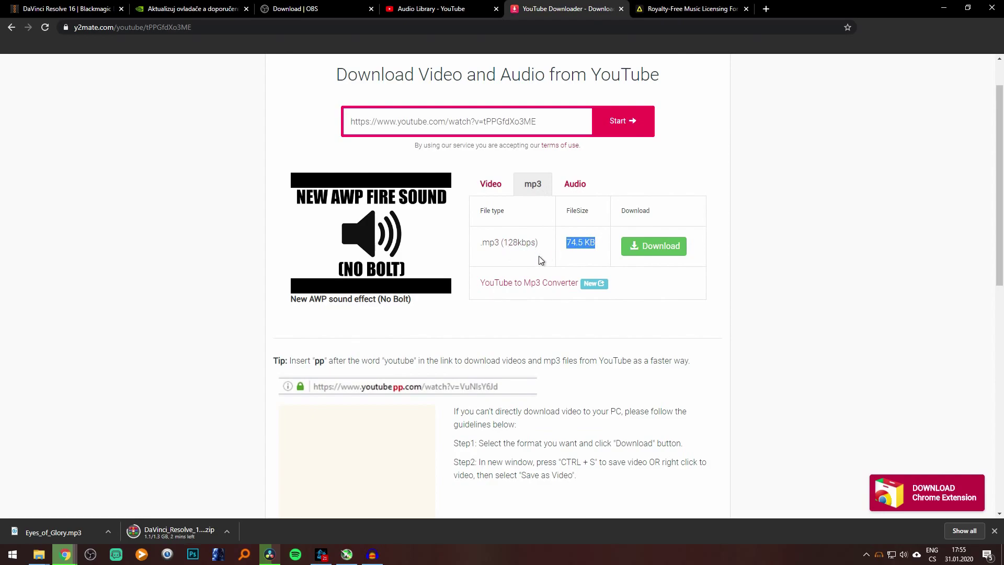
left_click(662, 253)
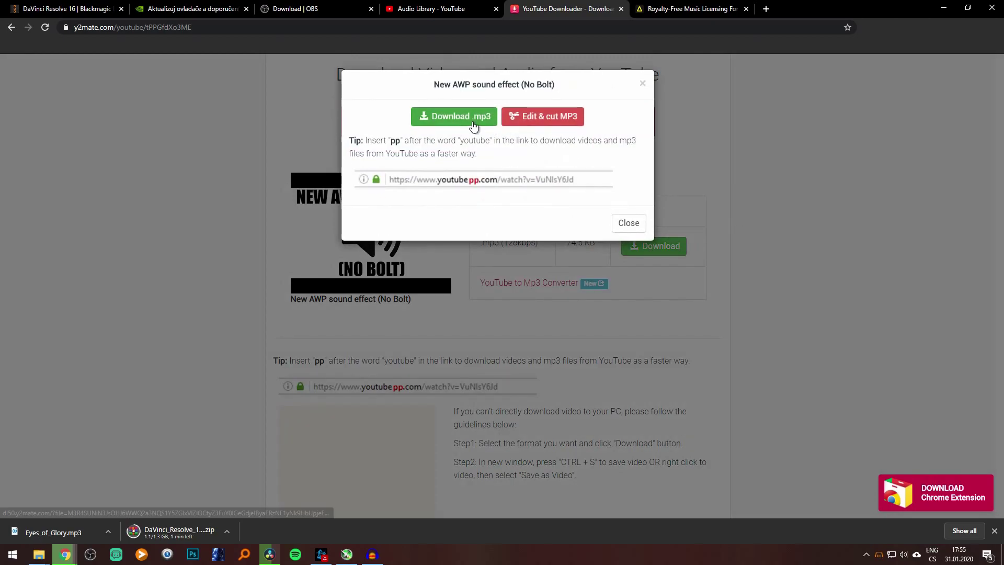
left_click(473, 121)
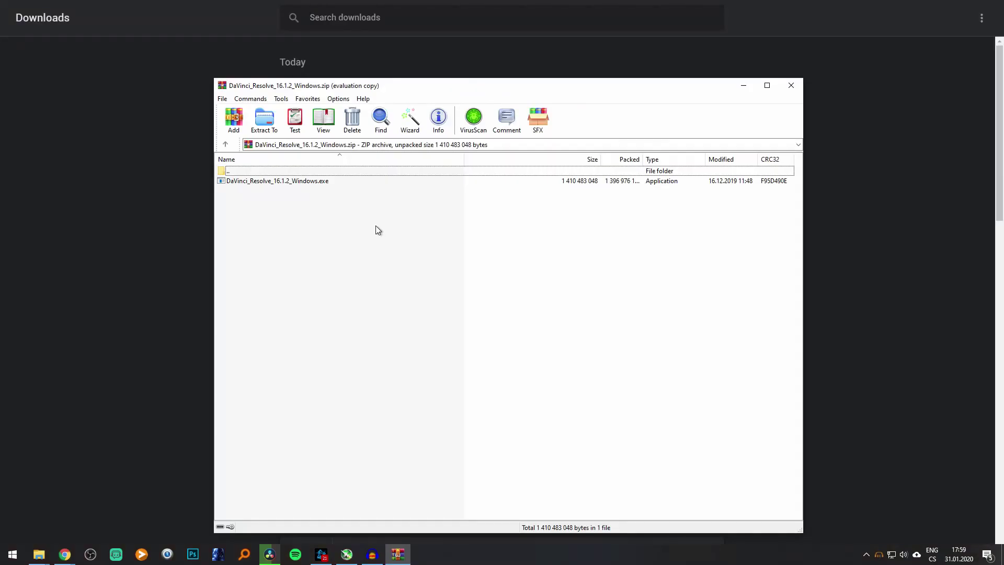
- Extract and run DaVinci_Resolve_16.1.2_Windows.exe from the zip
double_click(319, 181)
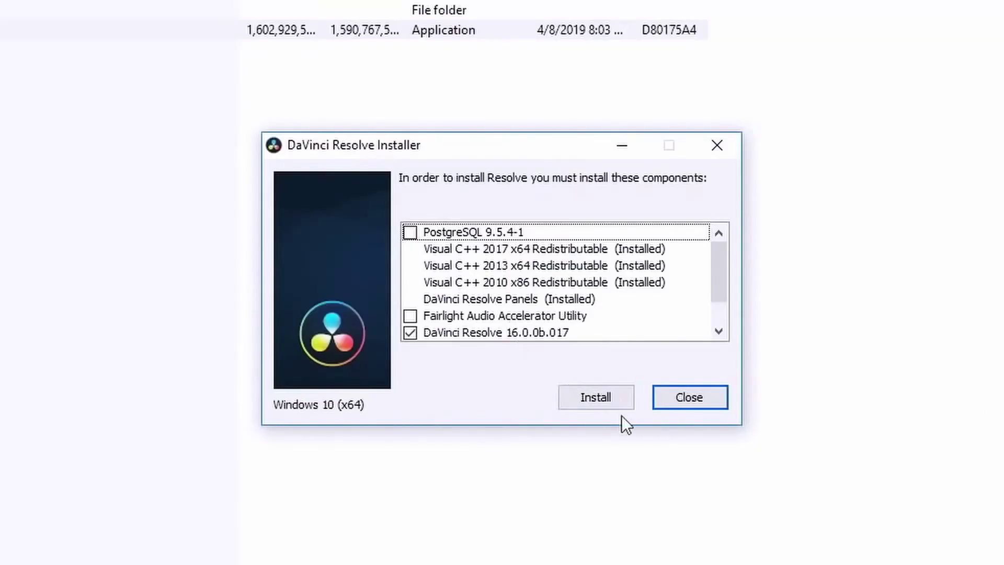
- Install Resolve with default folder and accepted licence, allowing the Blackmagic device software
left_click(602, 403)
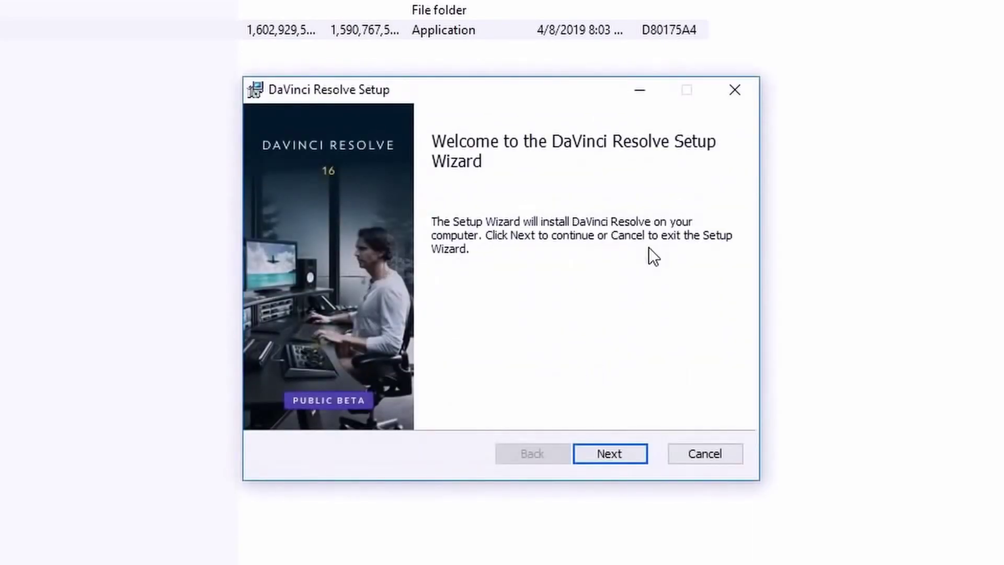
left_click(610, 453)
left_click(275, 403)
left_click(598, 453)
left_click(599, 453)
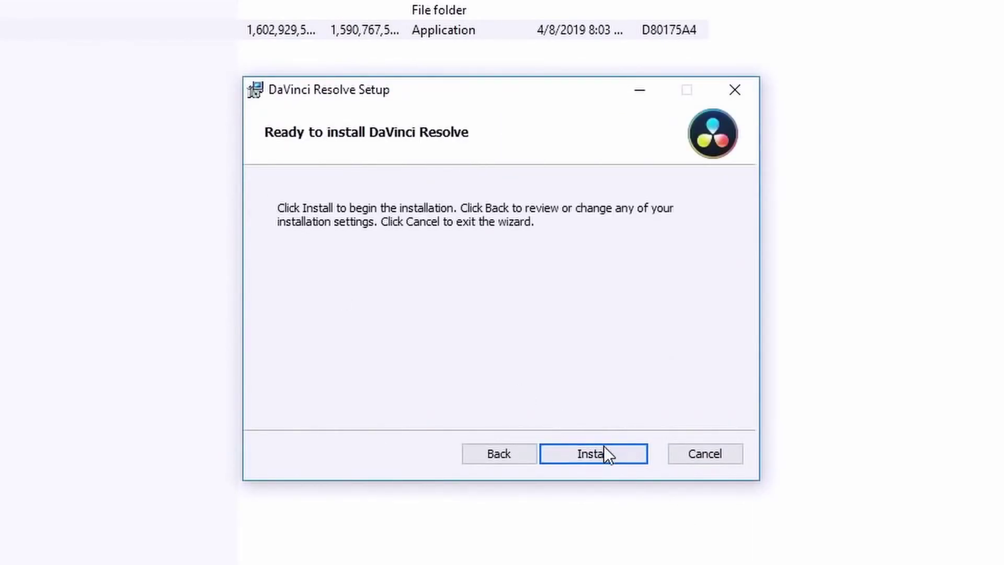
left_click(604, 451)
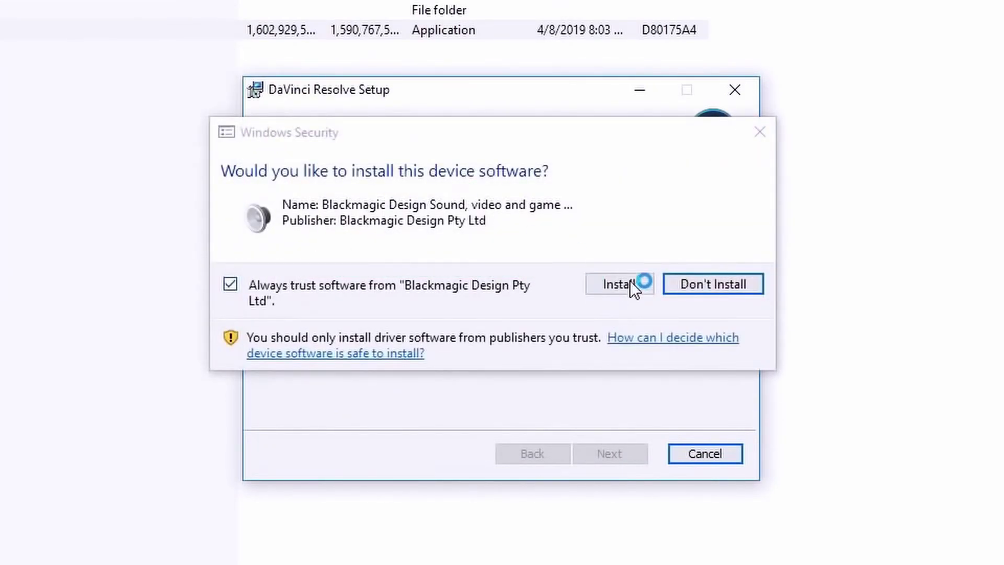
left_click(629, 283)
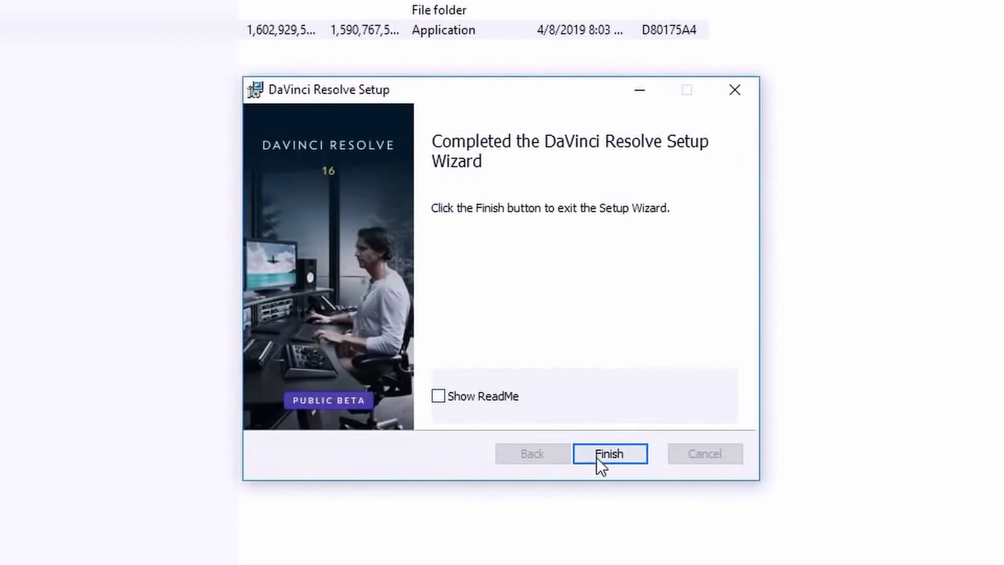
- Close the finished setup wizards and dismiss the installed-successfully messages
left_click(597, 456)
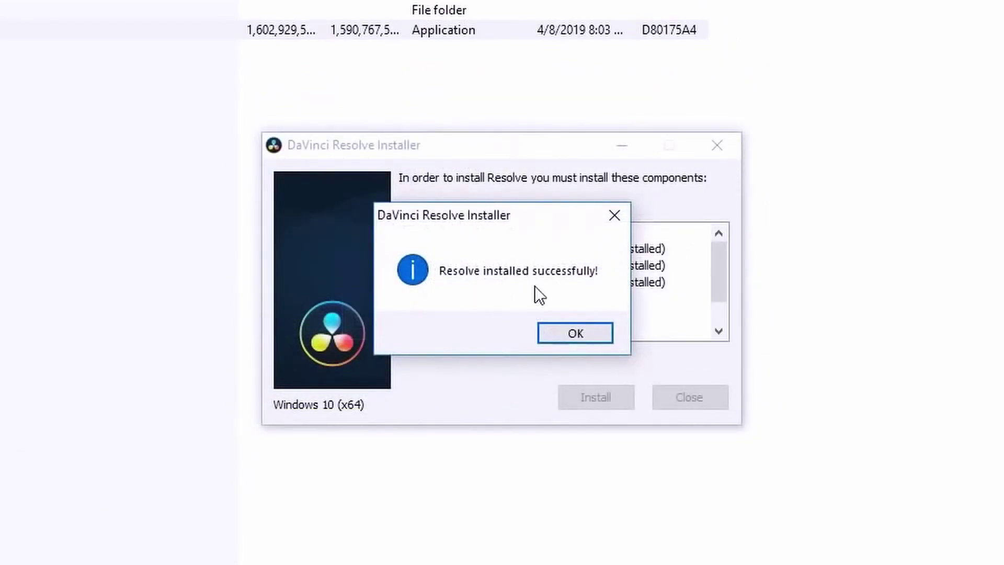
left_click(582, 332)
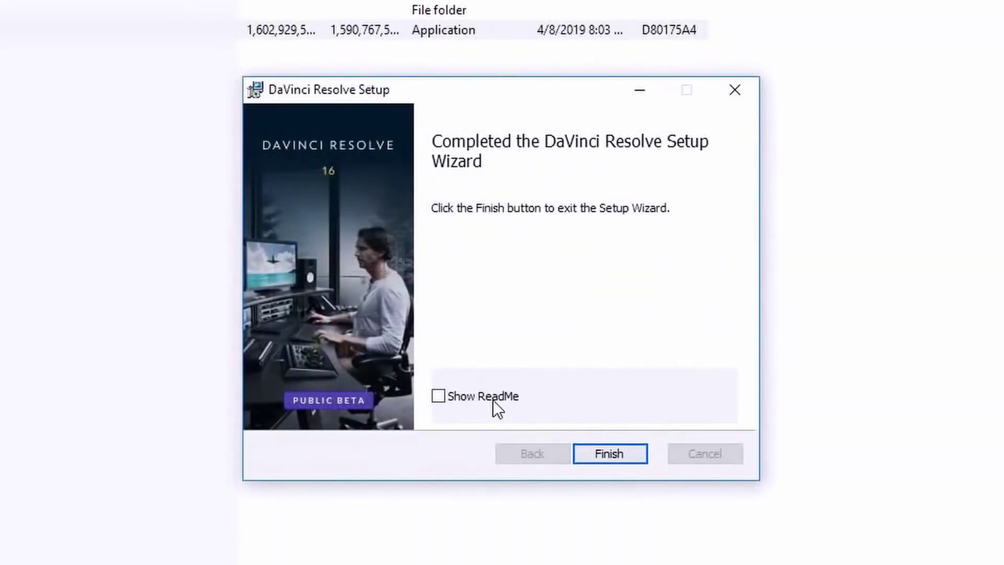
left_click(594, 454)
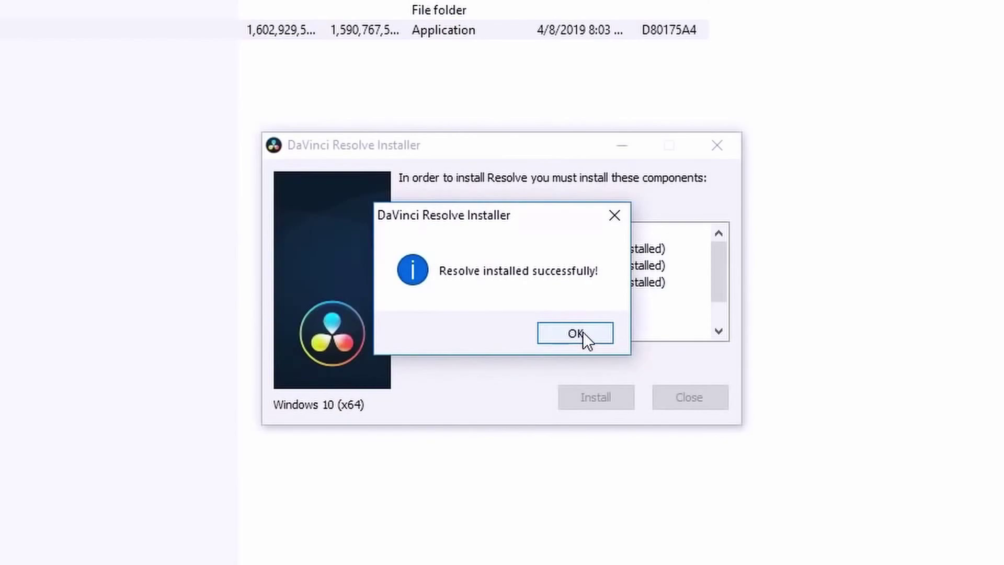
left_click(582, 331)
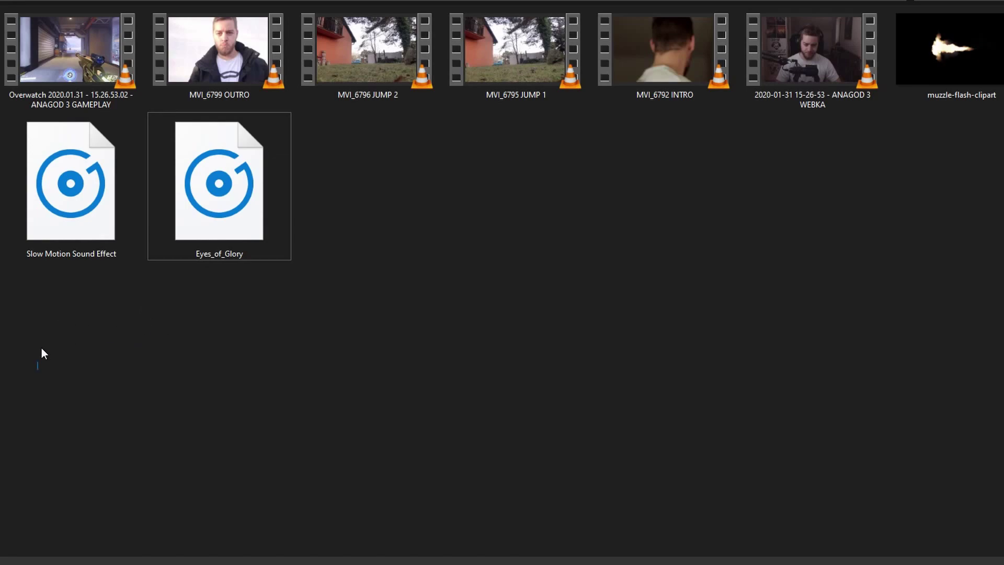
left_click_drag(42, 348, 812, 296)
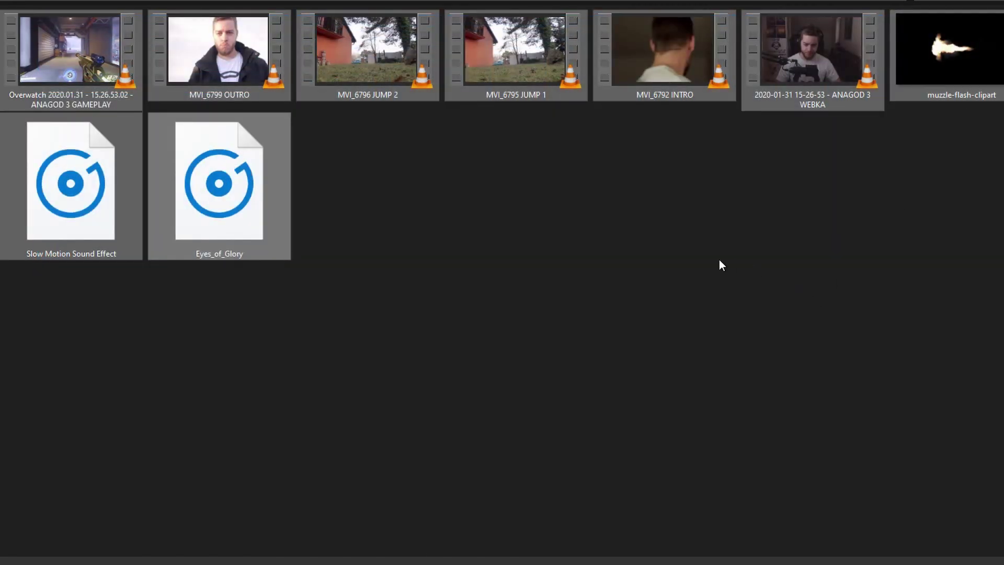
left_click(355, 319)
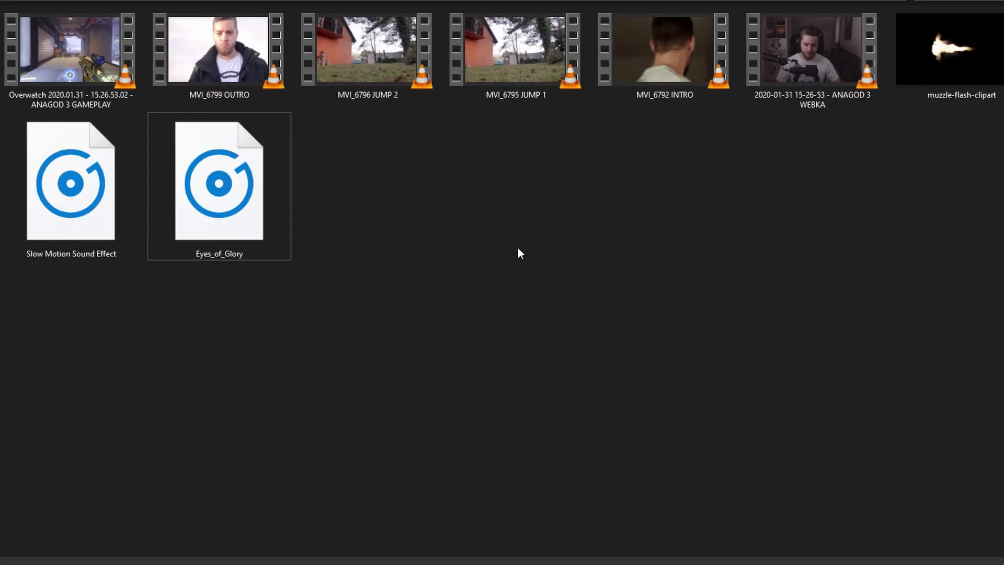